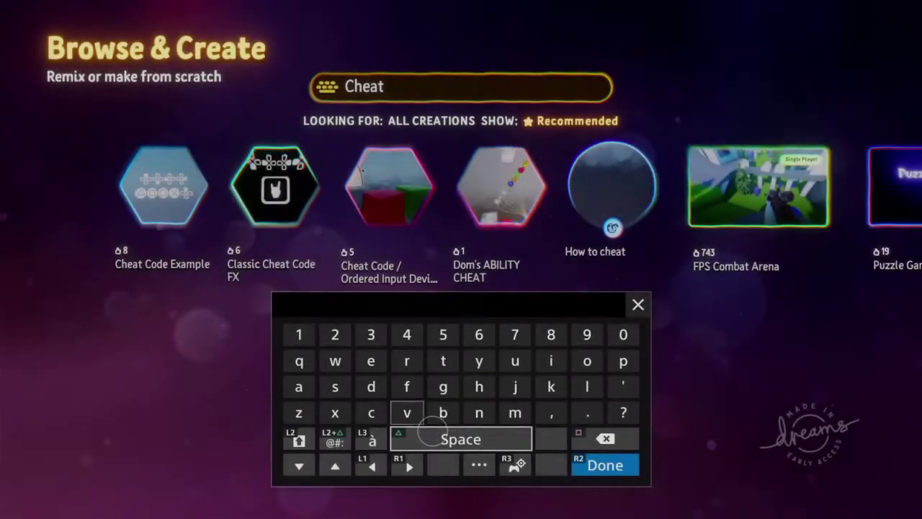
# - Search the creations for "Cheat" and open the Cheat Code Example as a remix
pyautogui.press('Return')
pyautogui.click(475, 241)
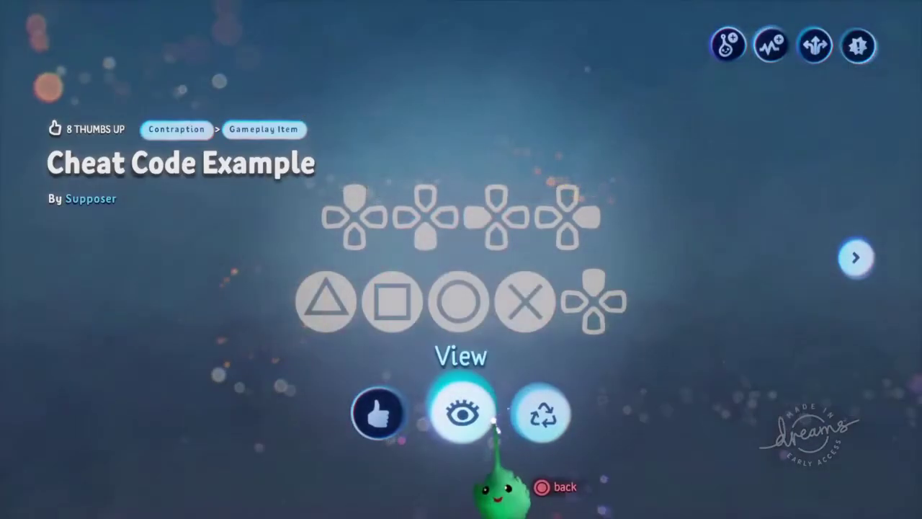
pyautogui.click(542, 414)
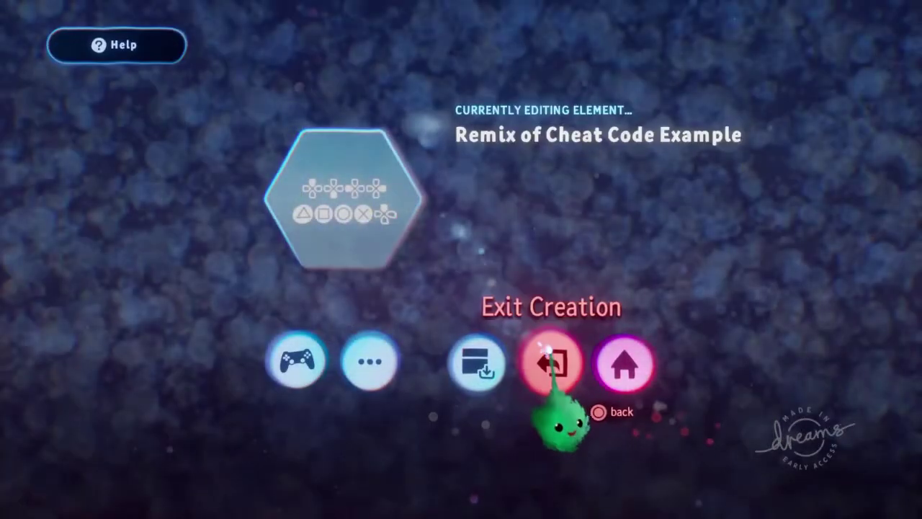
# - Exit the remix of Cheat Code Example and go back out of its page
pyautogui.click(549, 353)
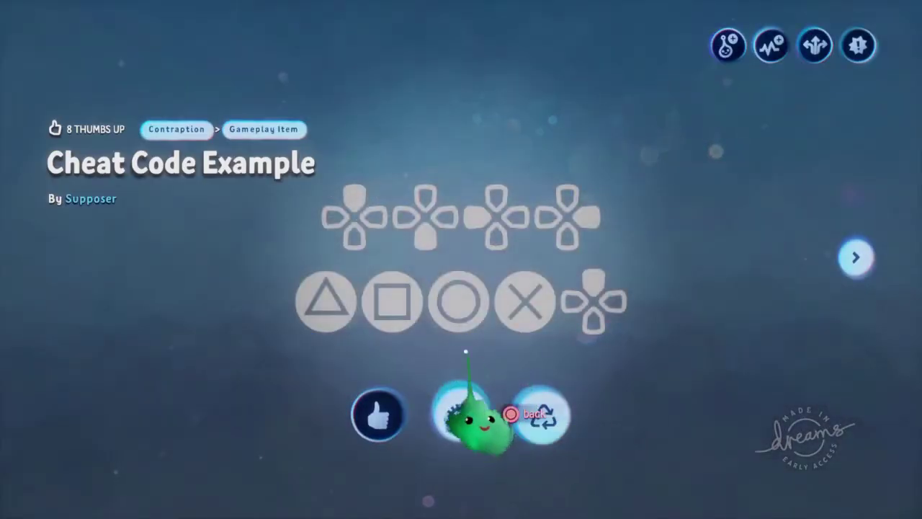
pyautogui.press('Escape')
pyautogui.press('Escape')
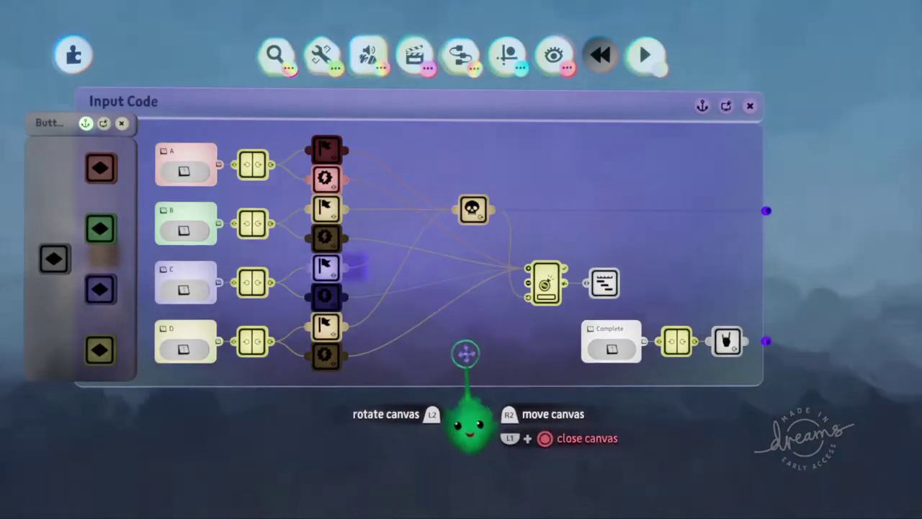
# - Open the Programming timeline of the Input Code chip, place it above the chip's canvas and pin it open
pyautogui.click(604, 284)
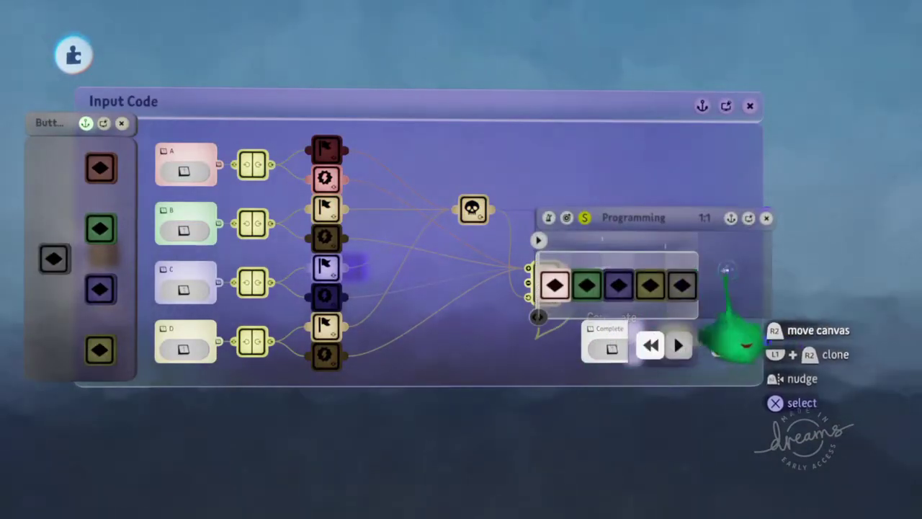
pyautogui.moveTo(725, 329); pyautogui.dragTo(627, 141)
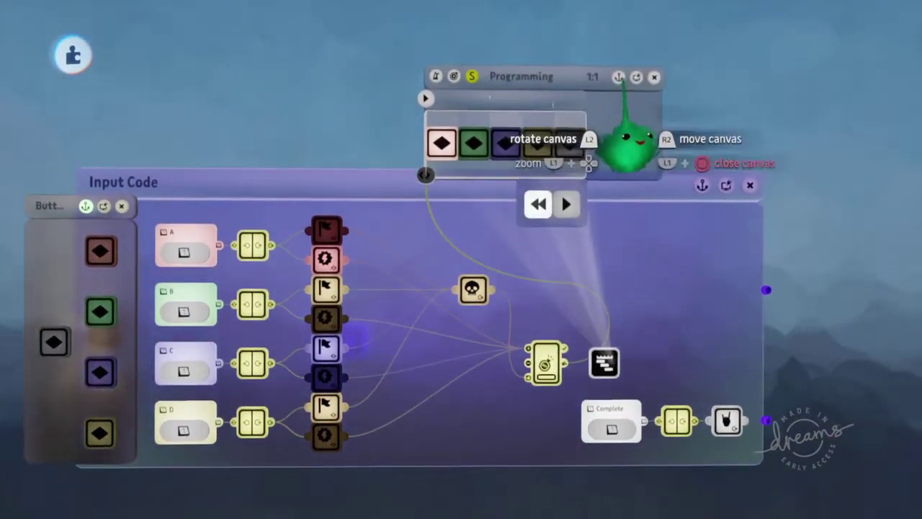
pyautogui.click(619, 77)
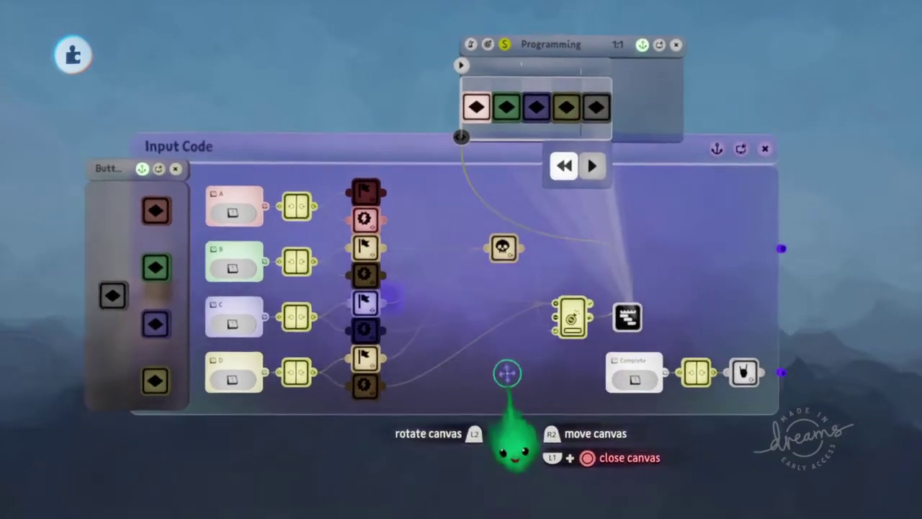
# - Examine the A to D switches, their nodes, the Counter's target value, the timeline keyframes and the Complete logic in Input Code
pyautogui.scroll(3, 476, 335)
pyautogui.scroll(2, 462, 310)
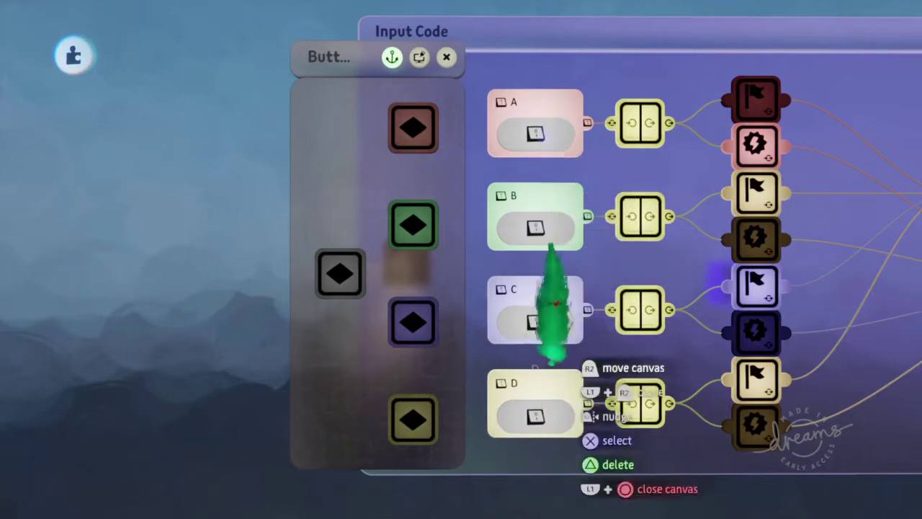
pyautogui.scroll(-3, 620, 288)
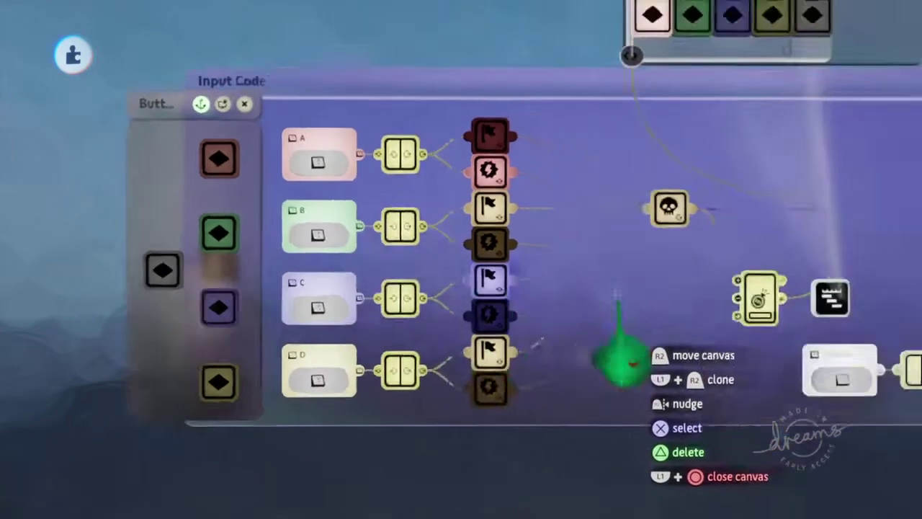
pyautogui.scroll(-3, 617, 294)
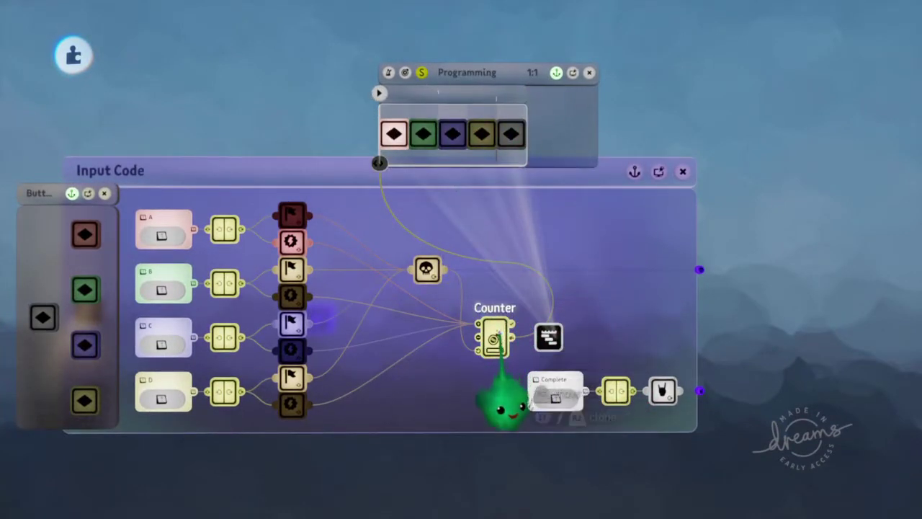
pyautogui.click(494, 336)
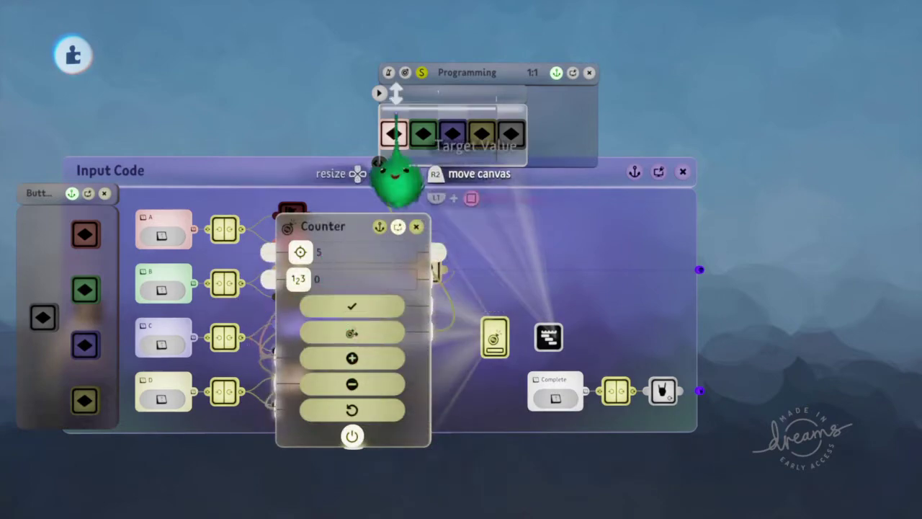
pyautogui.press('Escape')
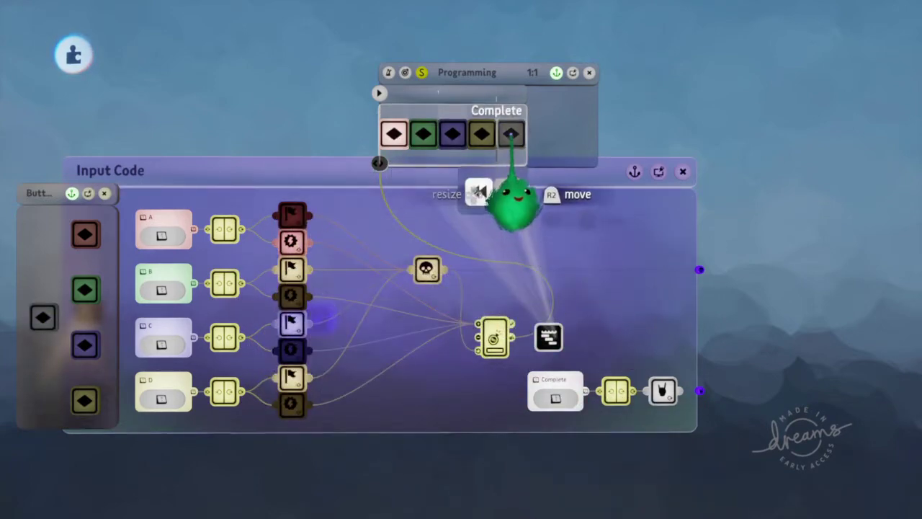
pyautogui.moveTo(610, 385); pyautogui.dragTo(556, 365, button='middle')
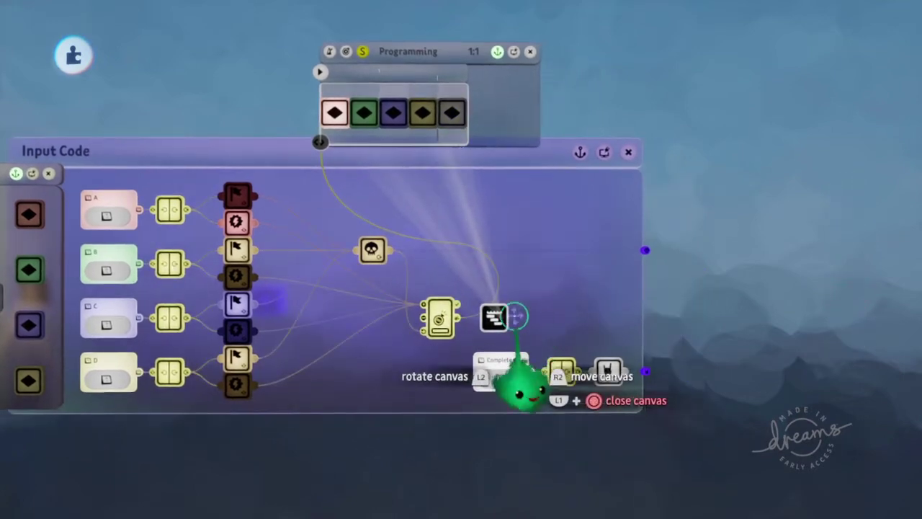
pyautogui.moveTo(516, 311); pyautogui.dragTo(517, 293, button='middle')
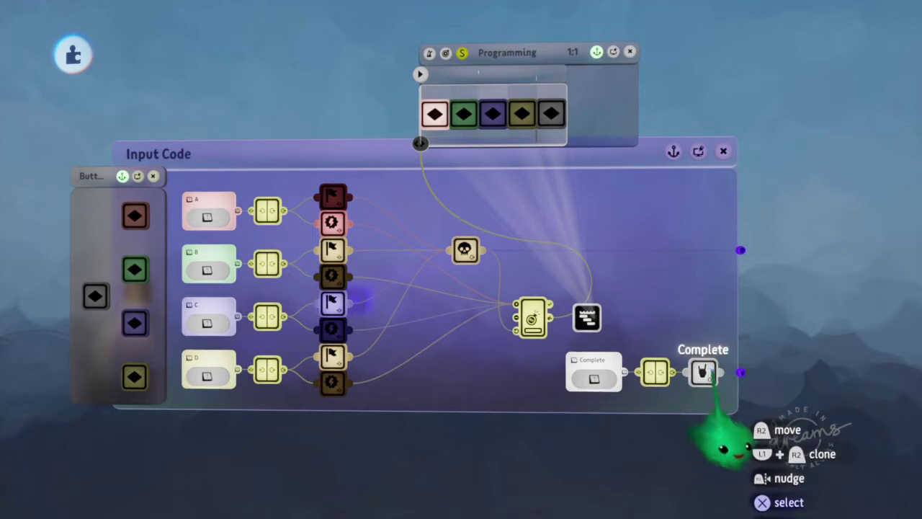
pyautogui.moveTo(408, 387); pyautogui.dragTo(469, 353)
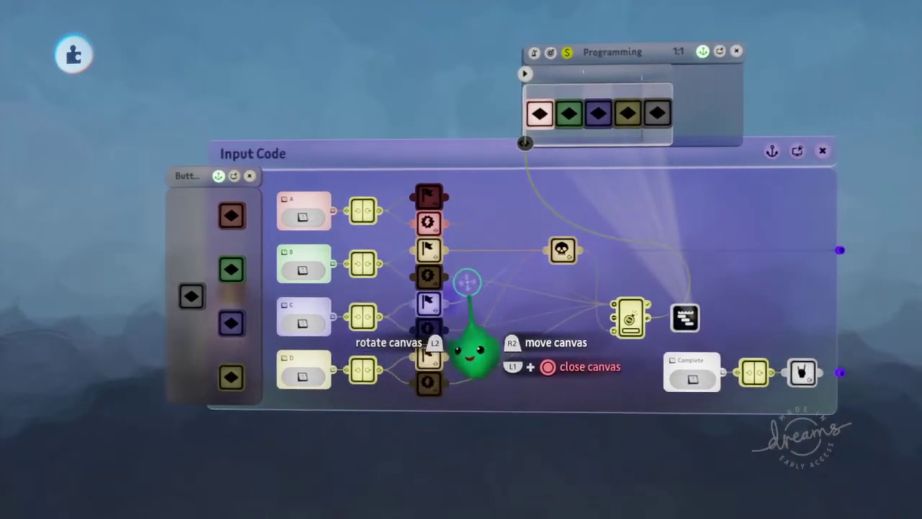
# - With time running, test the code by triggering switches A, B, C and D in order
pyautogui.moveTo(461, 290)
pyautogui.mouseDown(button='middle')
pyautogui.moveTo(445, 289)
pyautogui.moveTo(457, 306)
pyautogui.mouseUp(button='middle')
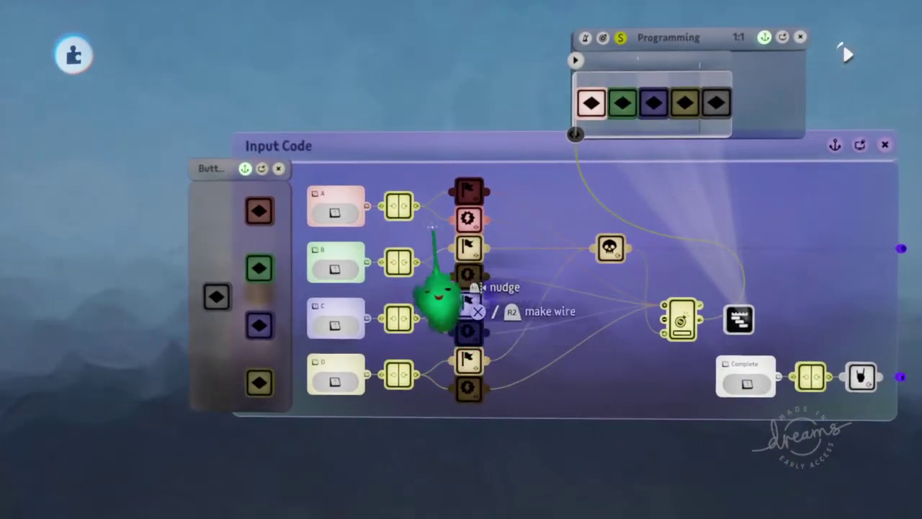
pyautogui.moveTo(433, 228); pyautogui.dragTo(415, 230, button='middle')
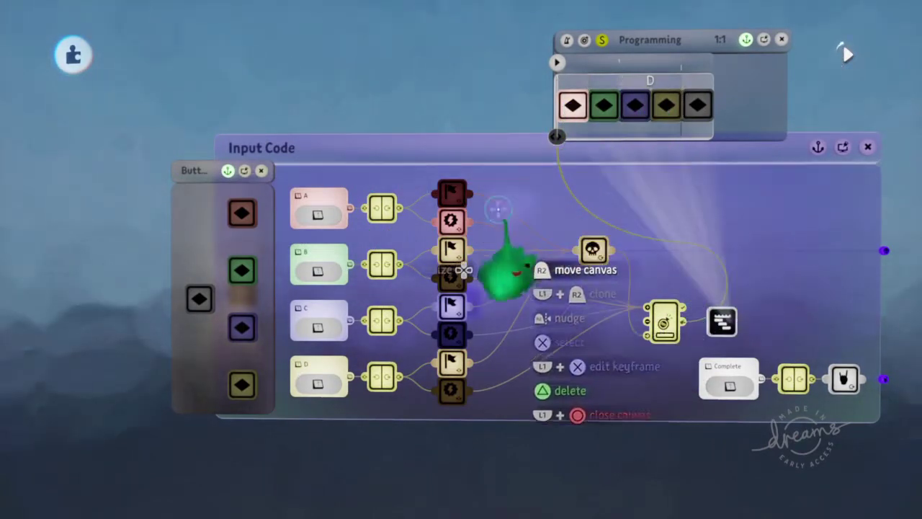
pyautogui.click(319, 215)
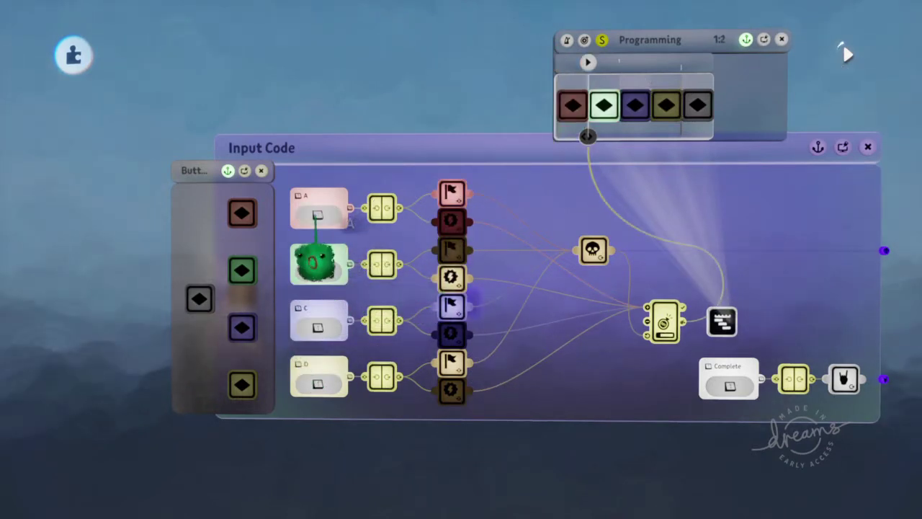
pyautogui.click(317, 271)
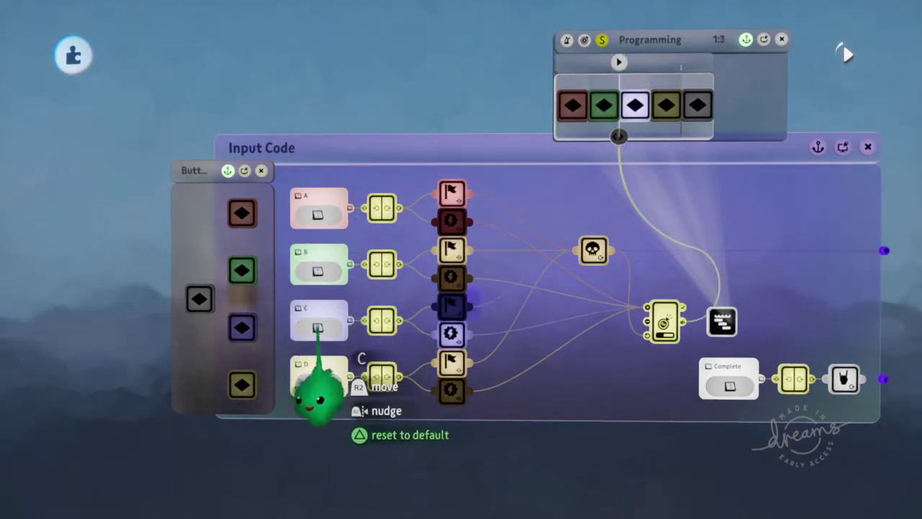
pyautogui.click(318, 328)
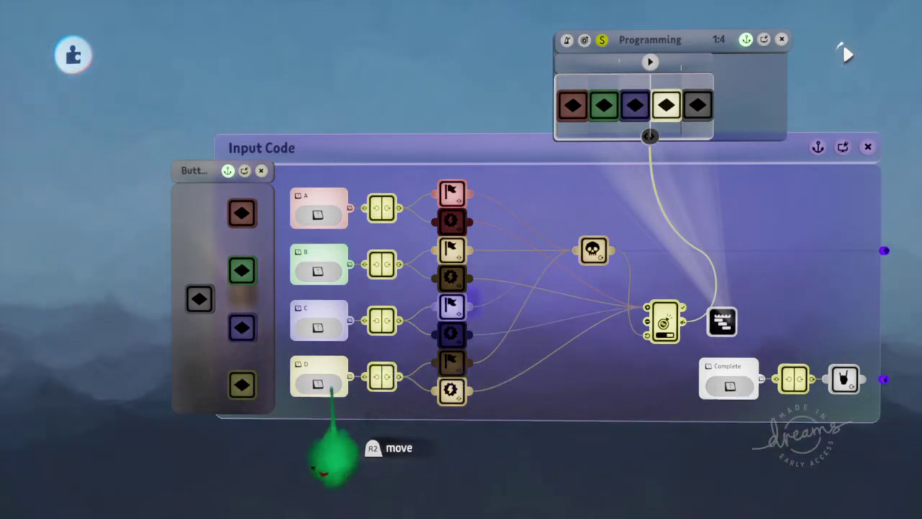
pyautogui.click(318, 384)
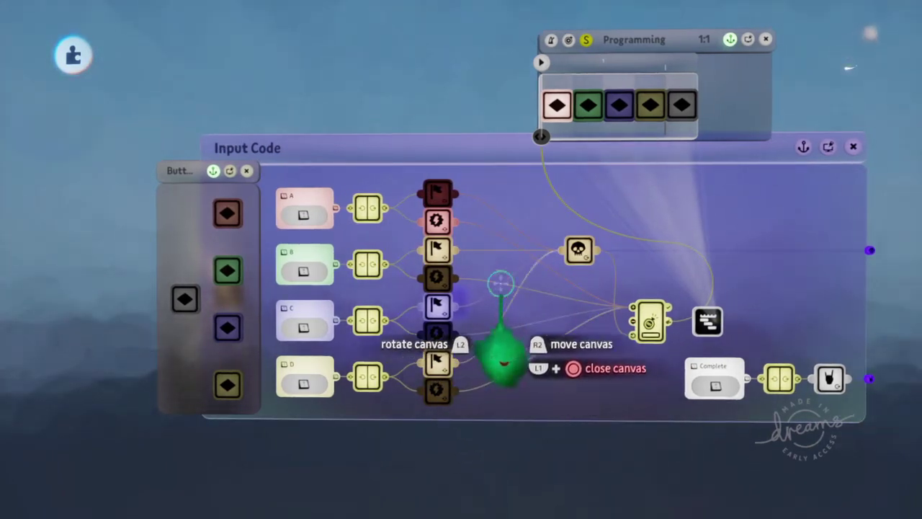
# - Leave the Cheat Code Example creation for an empty scene
pyautogui.press('Escape')
pyautogui.click(657, 364)
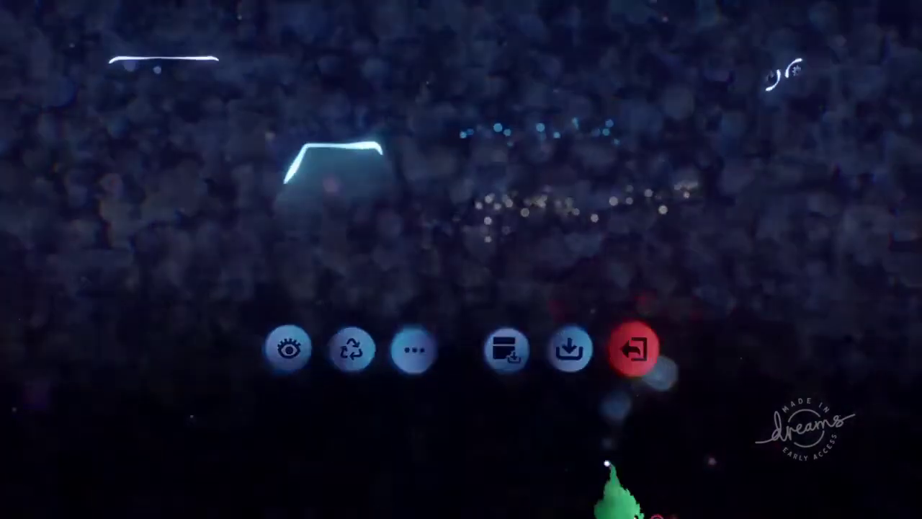
pyautogui.press('Escape')
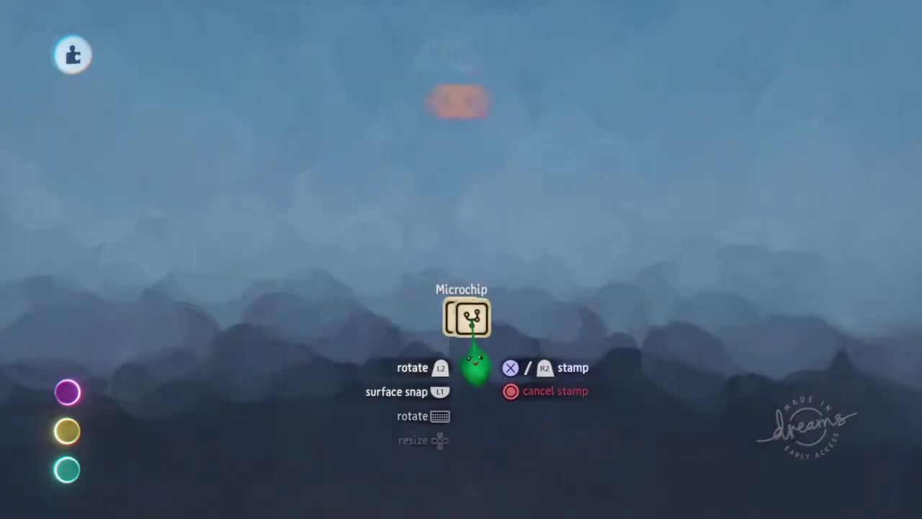
# - Stamp a Microchip in the scene and place a Switch inside it, near the upper-left corner of its canvas
pyautogui.click(469, 315)
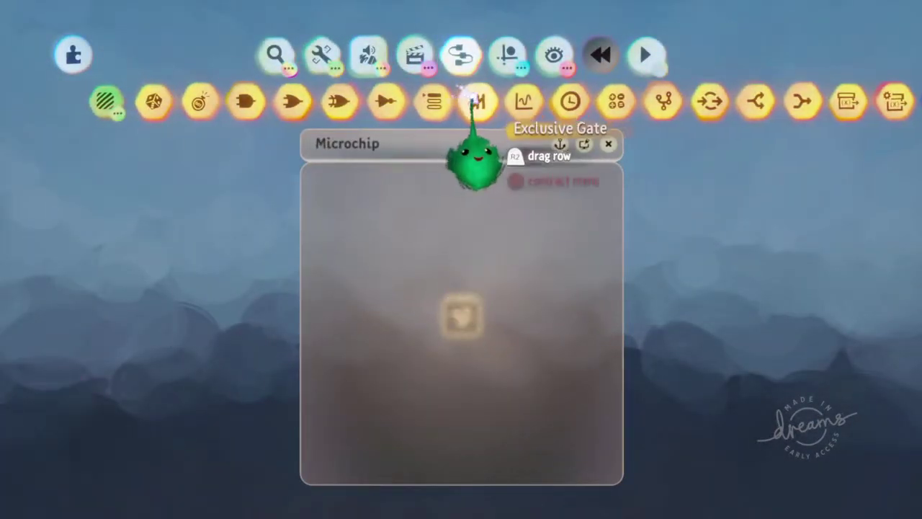
pyautogui.moveTo(472, 104); pyautogui.dragTo(562, 104)
pyautogui.click(192, 101)
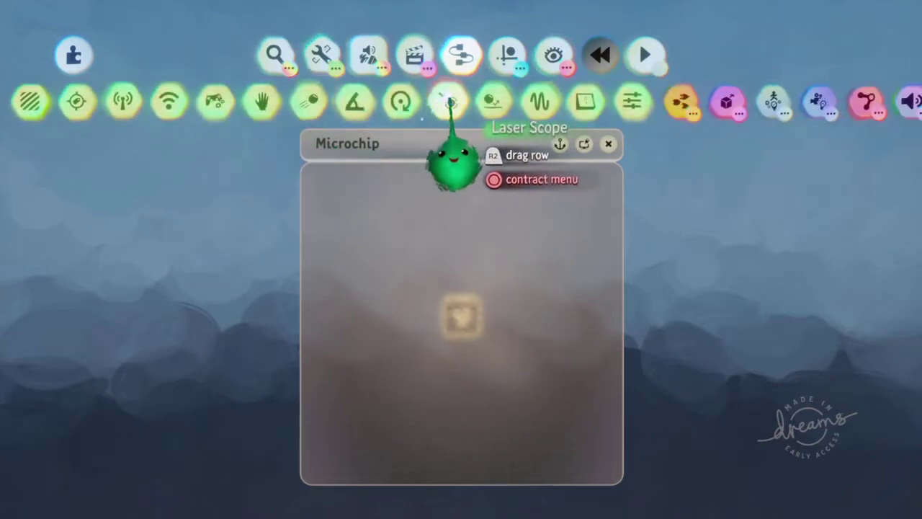
pyautogui.click(585, 99)
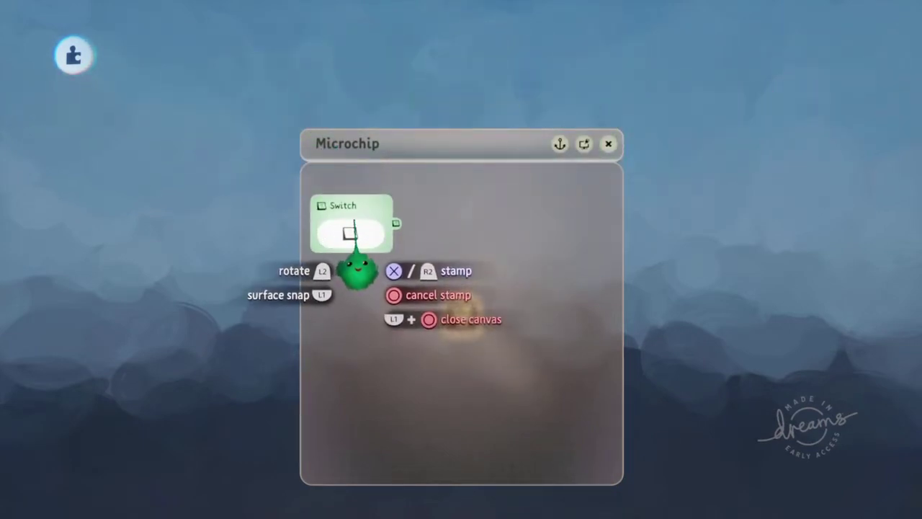
pyautogui.click(358, 273)
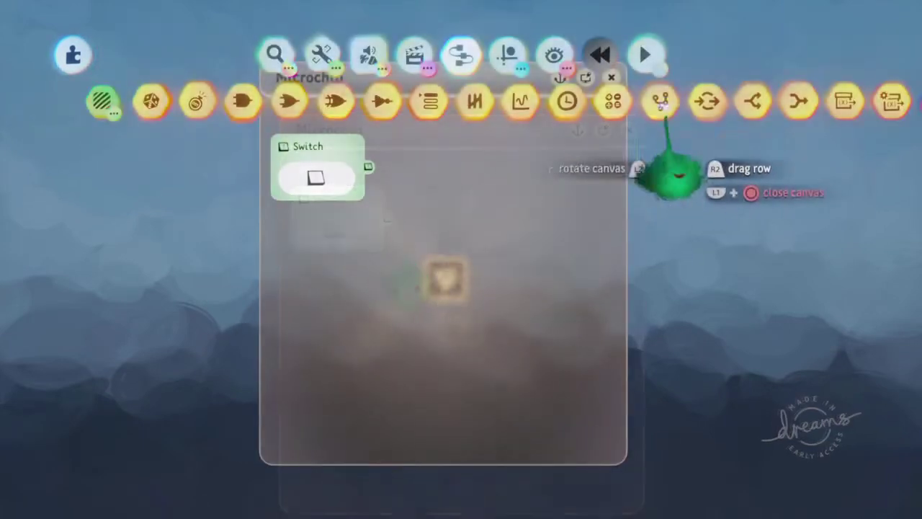
# - Stack two nodes beside the Switch in the microchip, each creating an output port
pyautogui.click(707, 101)
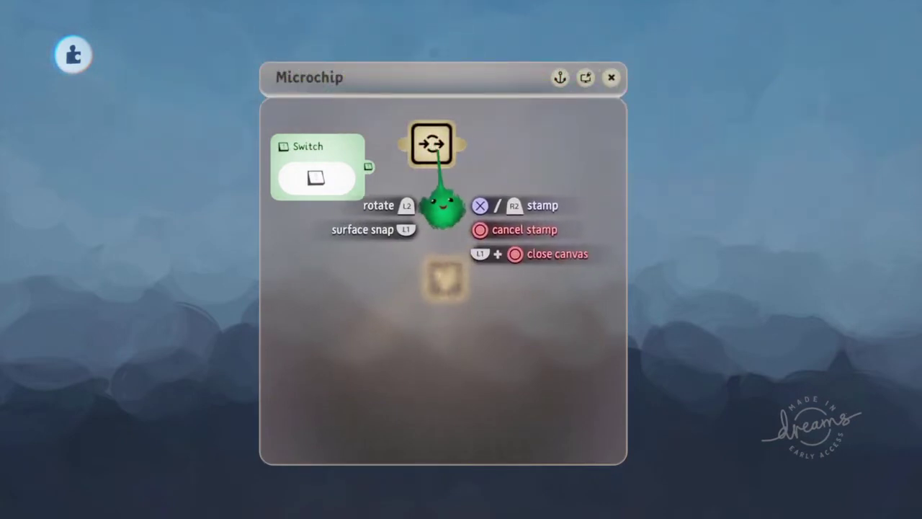
pyautogui.click(445, 148)
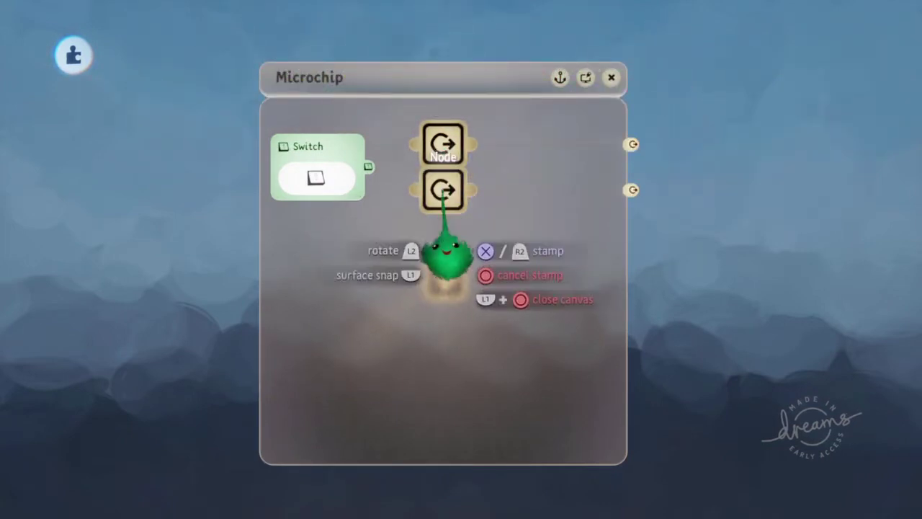
pyautogui.click(453, 220)
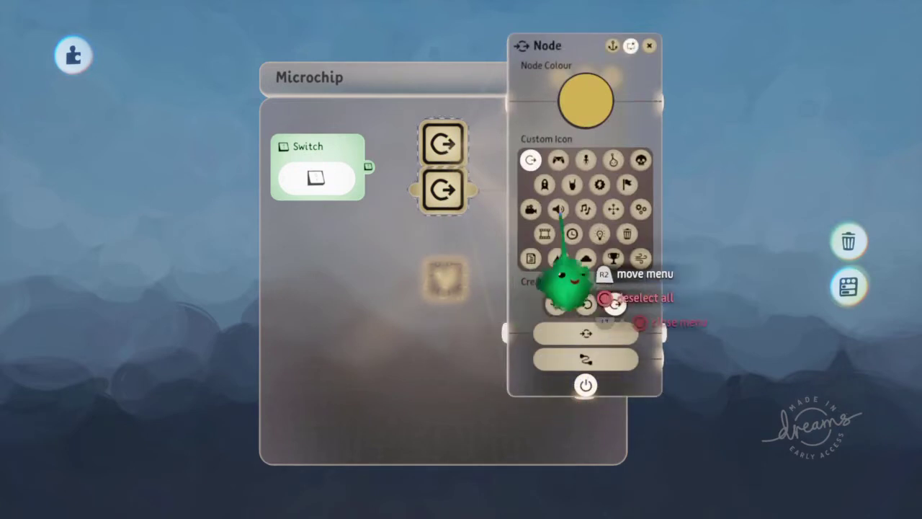
pyautogui.press('Escape')
# - Give the lower node the lightning-bolt icon and the upper node the name Incorrect and the skull icon
pyautogui.scroll(4, 441, 205)
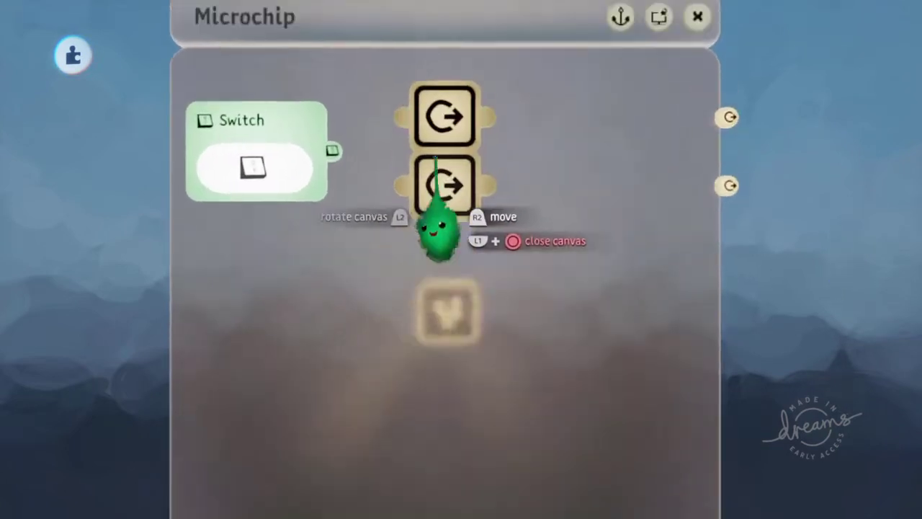
pyautogui.moveTo(457, 227); pyautogui.dragTo(452, 196)
pyautogui.click(435, 229)
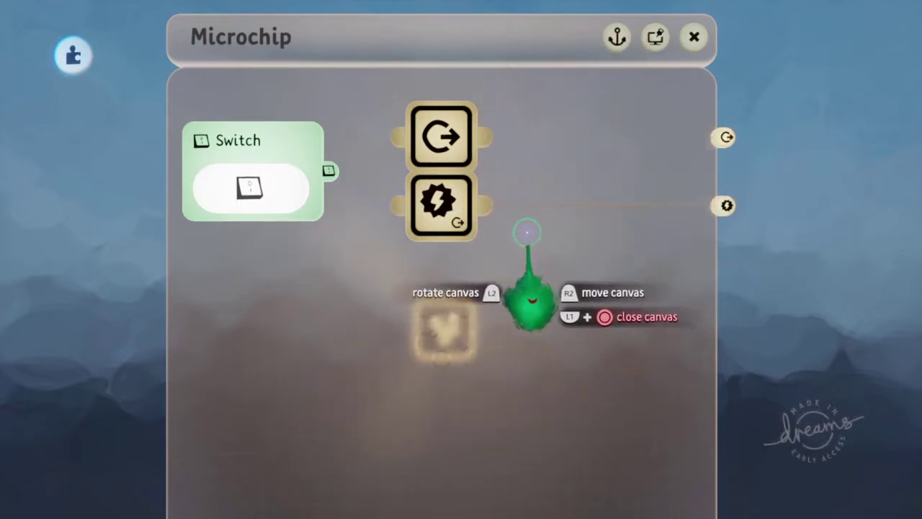
pyautogui.click(440, 220)
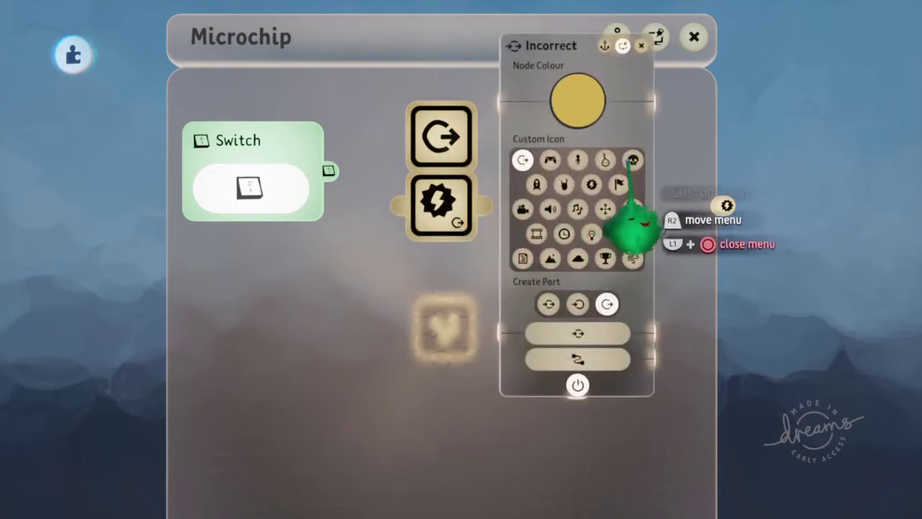
pyautogui.click(631, 160)
pyautogui.press('Escape')
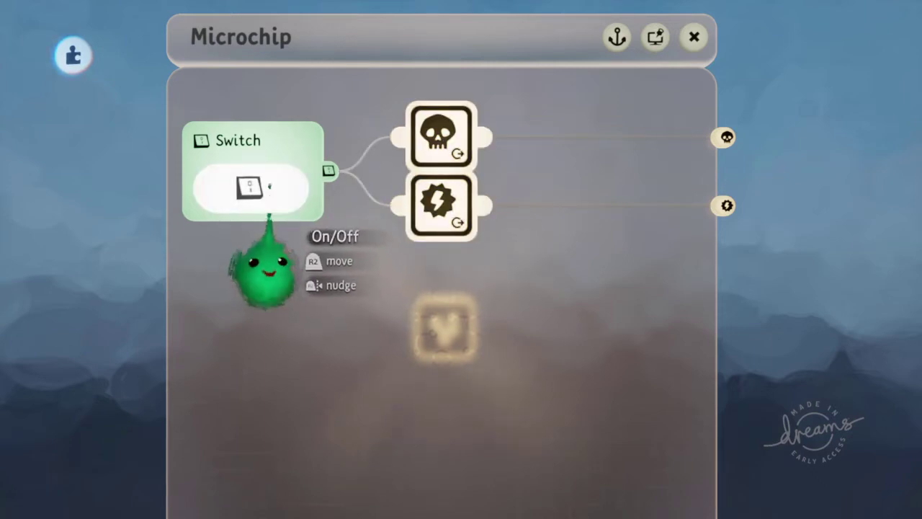
# - Wire the Switch's output to both nodes and turn the Switch off
pyautogui.click(270, 189)
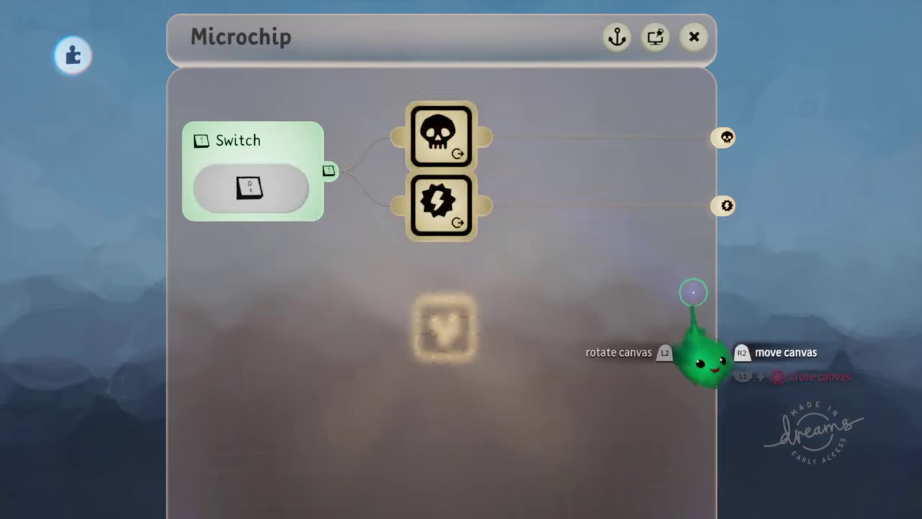
# - Name the lightning-bolt node Correct and power it off
pyautogui.click(438, 276)
pyautogui.click(574, 385)
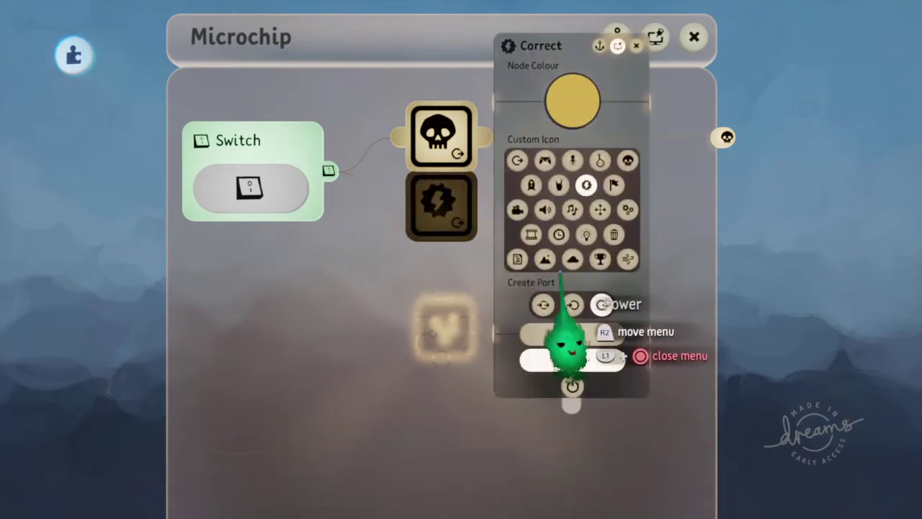
pyautogui.press('Escape')
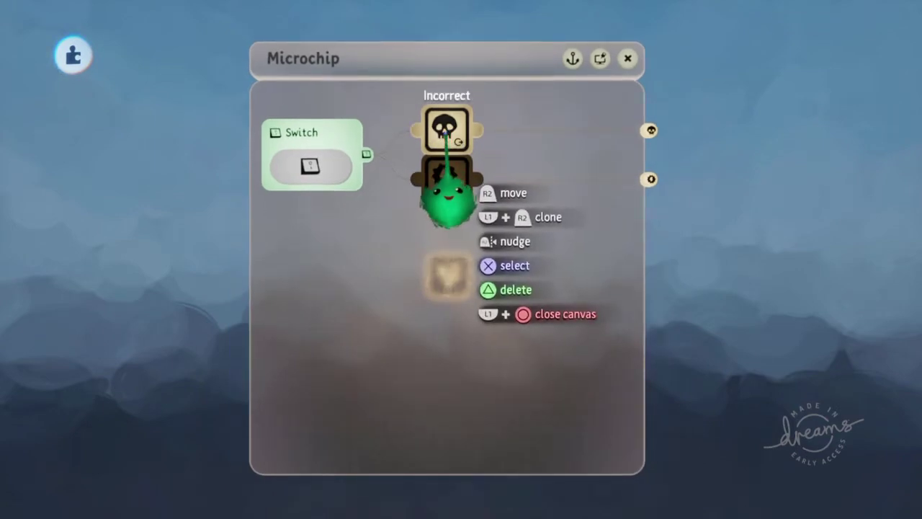
# - Set both the Incorrect and Correct nodes to create no port on the microchip
pyautogui.click(446, 191)
pyautogui.press('Escape')
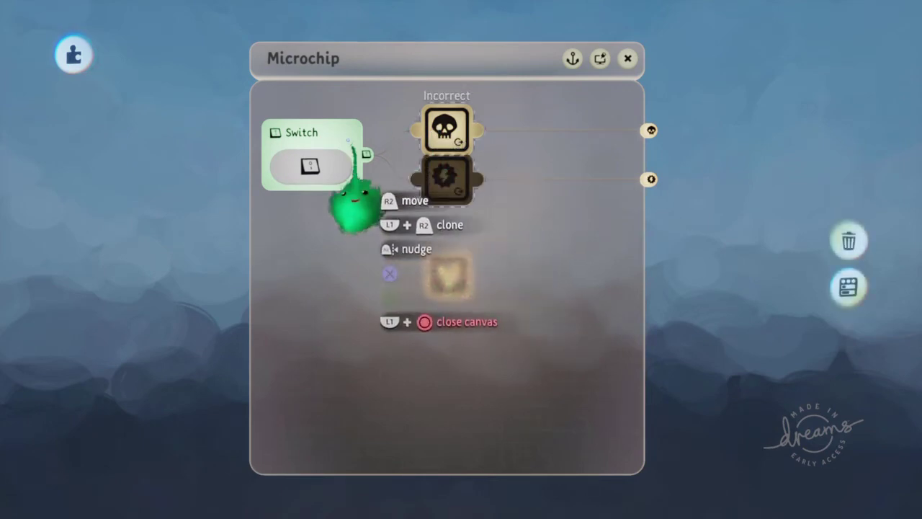
pyautogui.click(447, 184)
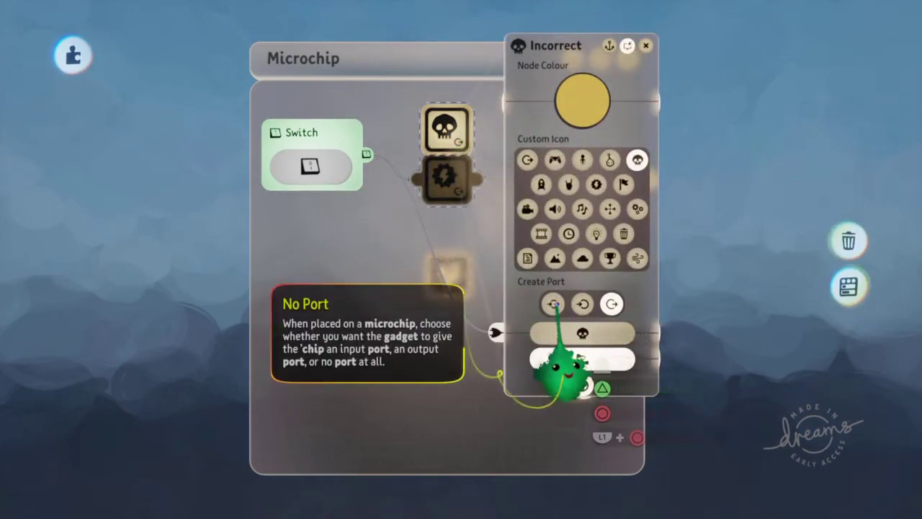
pyautogui.press('Escape')
pyautogui.press('Escape')
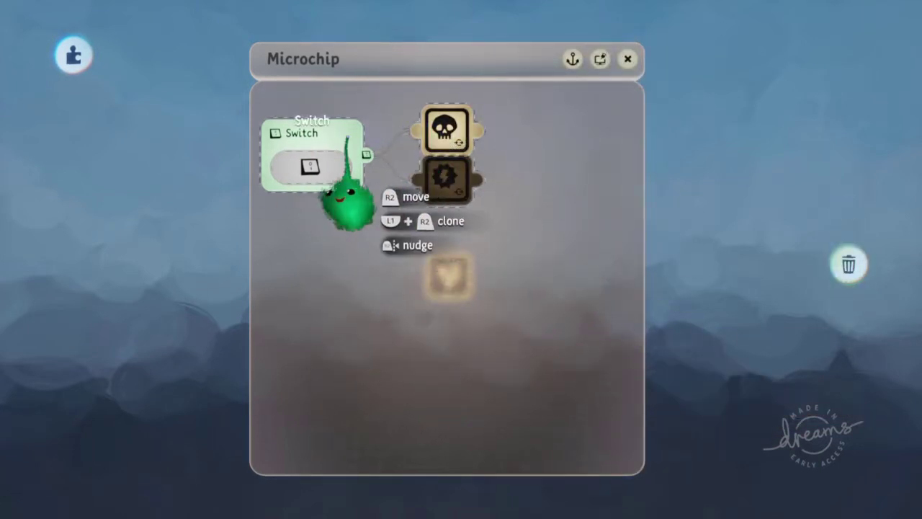
# - Clone the Switch and its node pair into four rows and name the Switches A, B, C and D, each in its own colour
pyautogui.moveTo(335, 204)
pyautogui.mouseDown()
pyautogui.moveTo(325, 356)
pyautogui.moveTo(326, 335)
pyautogui.mouseUp()
pyautogui.scroll(-3, 461, 344)
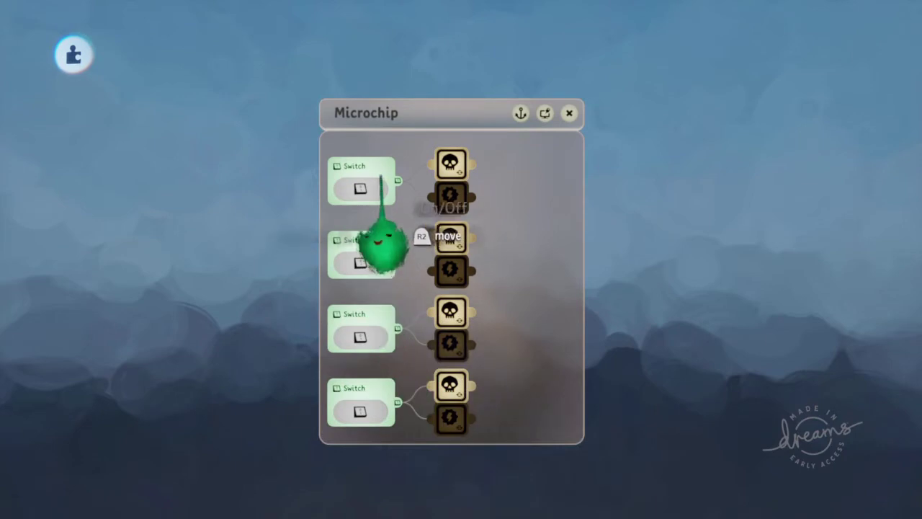
pyautogui.scroll(1, 400, 169)
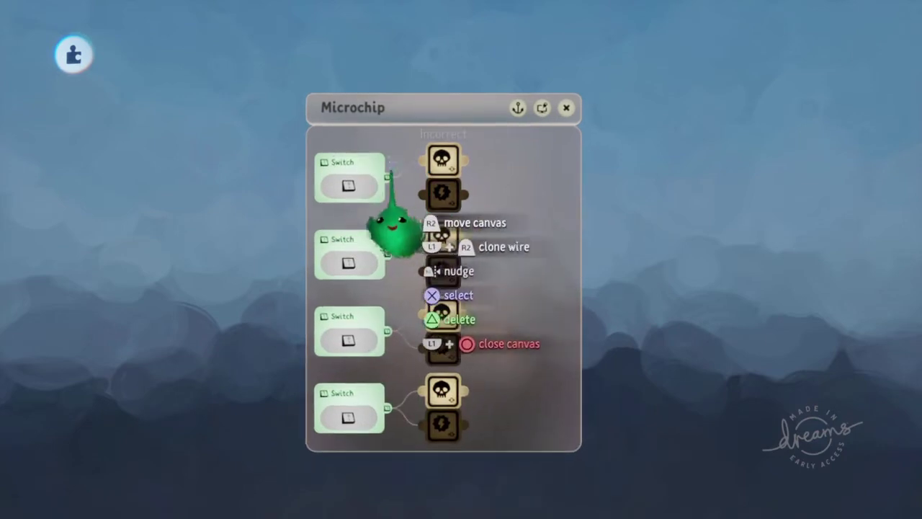
pyautogui.click(351, 173)
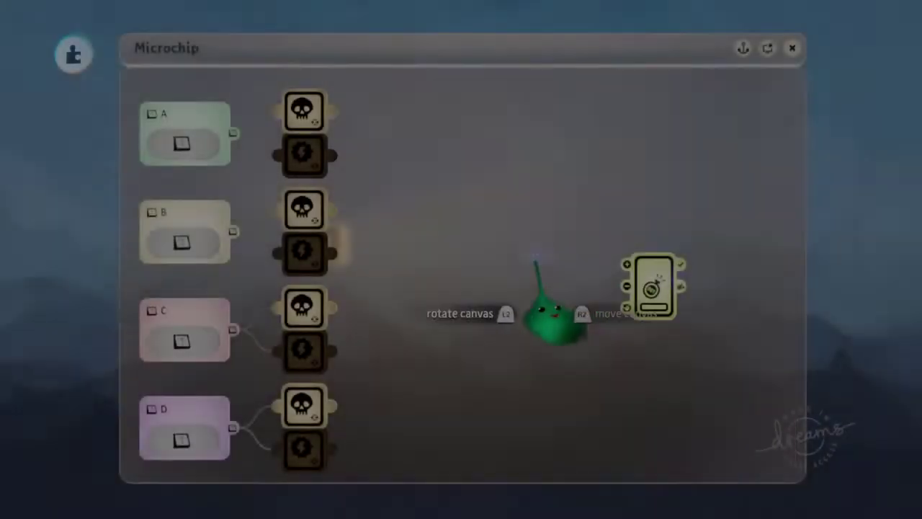
# - Stamp a Switch beside the Counter and wire its output to the Counter's Increase Count input
pyautogui.press('Escape')
pyautogui.click(107, 104)
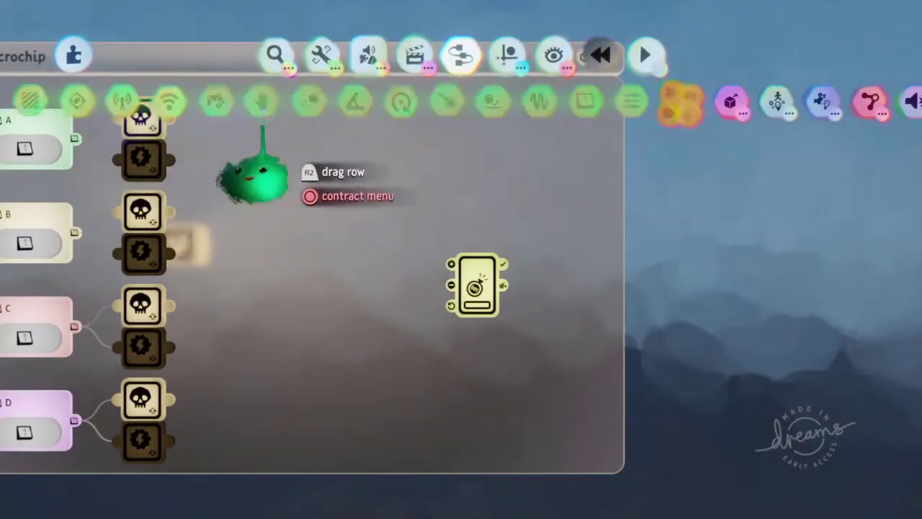
pyautogui.click(586, 103)
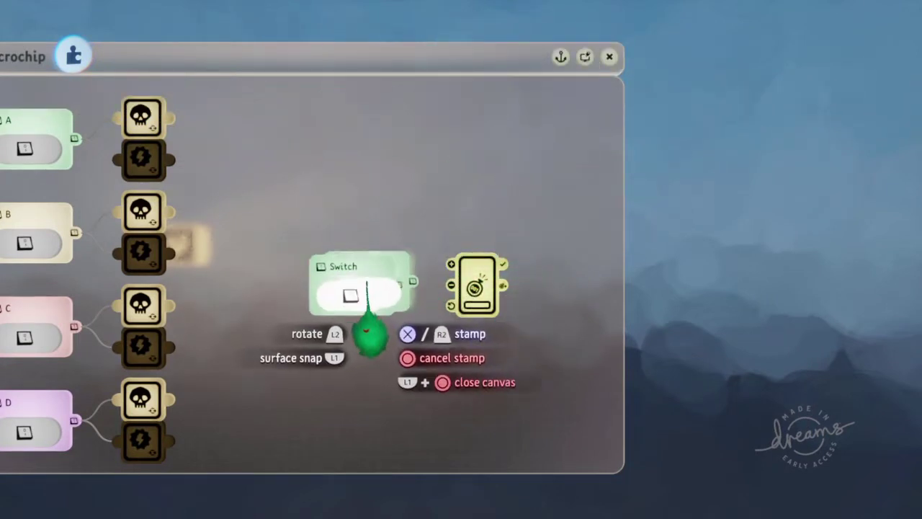
pyautogui.click(453, 265)
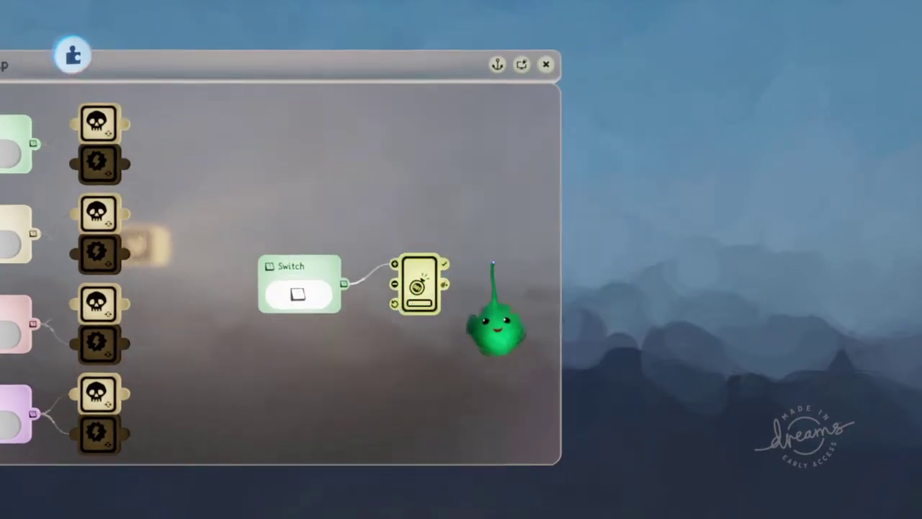
pyautogui.moveTo(502, 259); pyautogui.dragTo(624, 268)
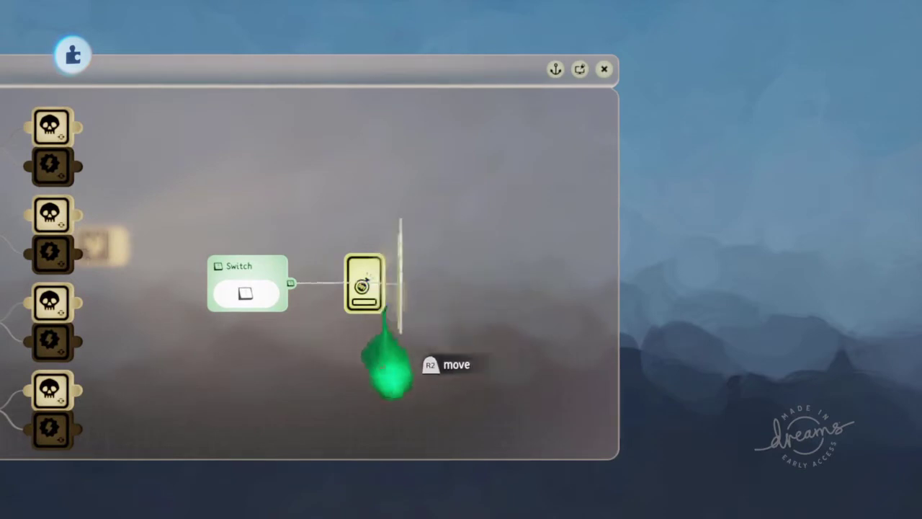
# - Open the Counter's settings and toggle its Switch repeatedly to watch the current count increase
pyautogui.click(381, 309)
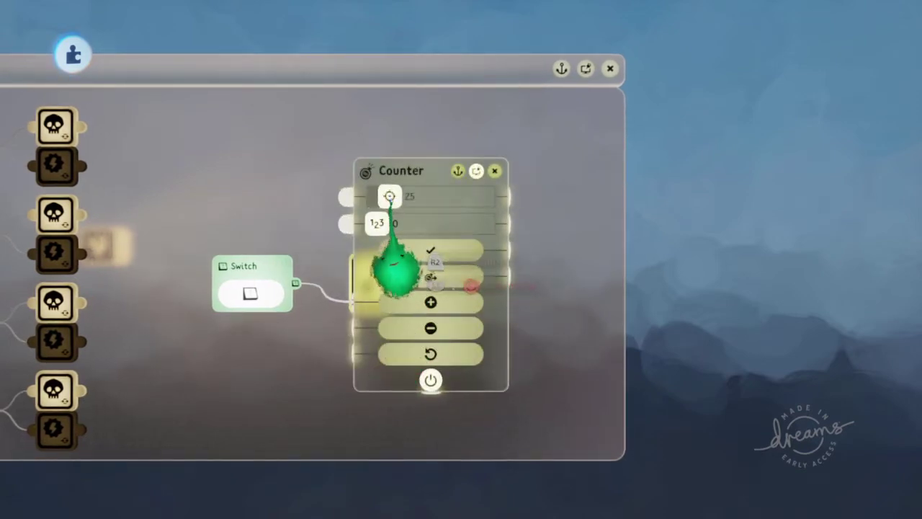
pyautogui.moveTo(371, 284); pyautogui.dragTo(462, 271)
pyautogui.click(250, 293)
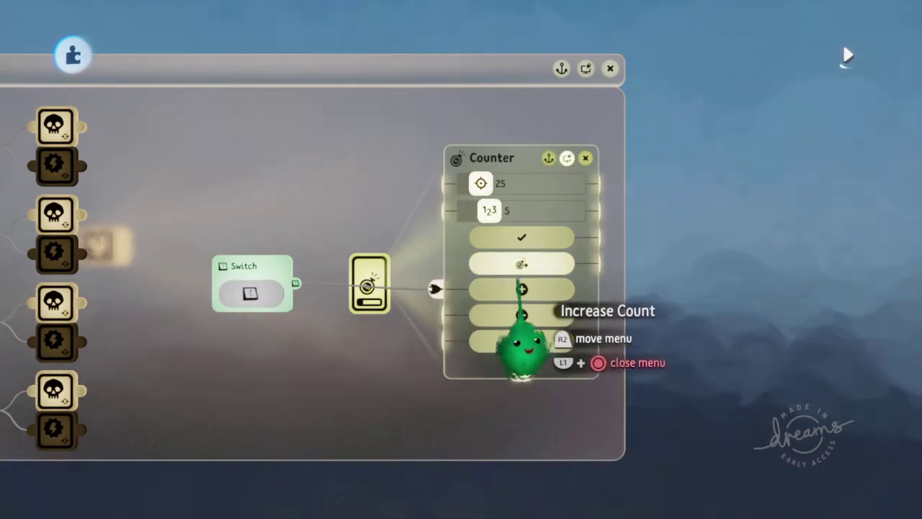
pyautogui.moveTo(526, 342); pyautogui.dragTo(317, 378)
# - Stamp a Timeline in the microchip and move its canvas clear of the Counter's settings
pyautogui.press('Down')
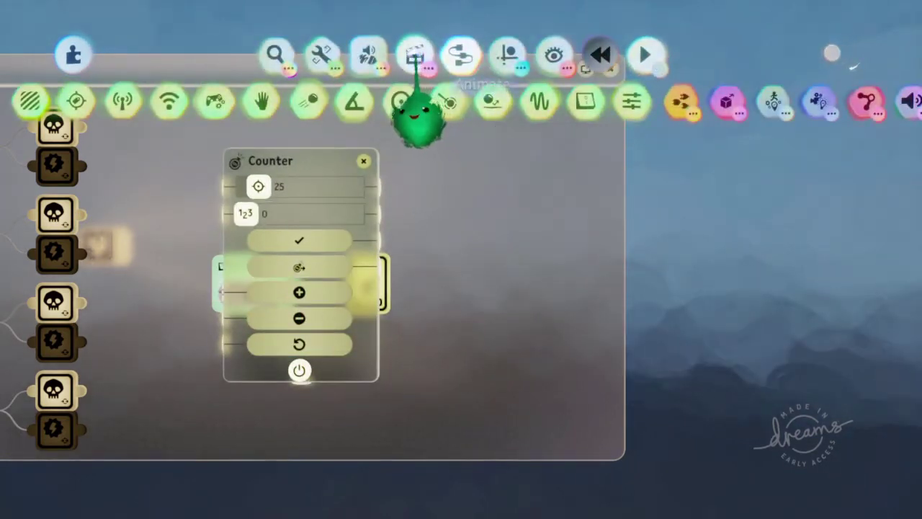
pyautogui.click(416, 57)
pyautogui.click(463, 101)
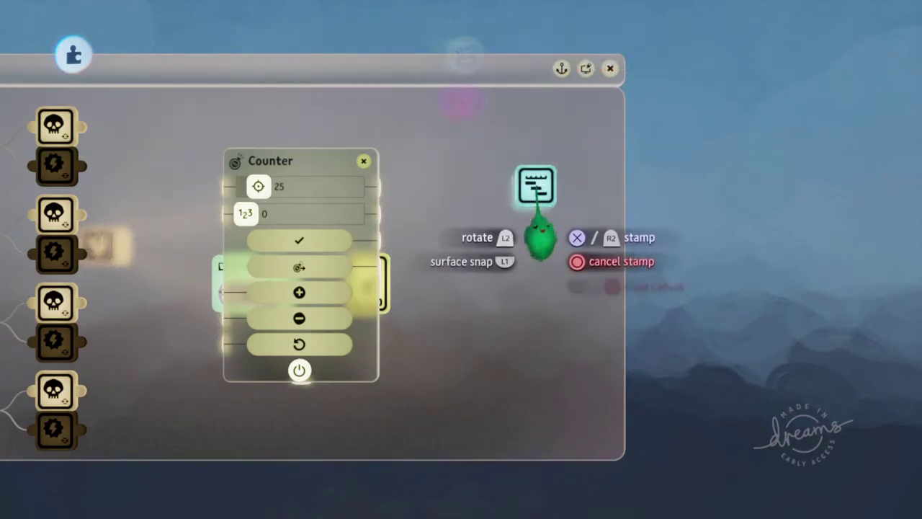
pyautogui.click(539, 216)
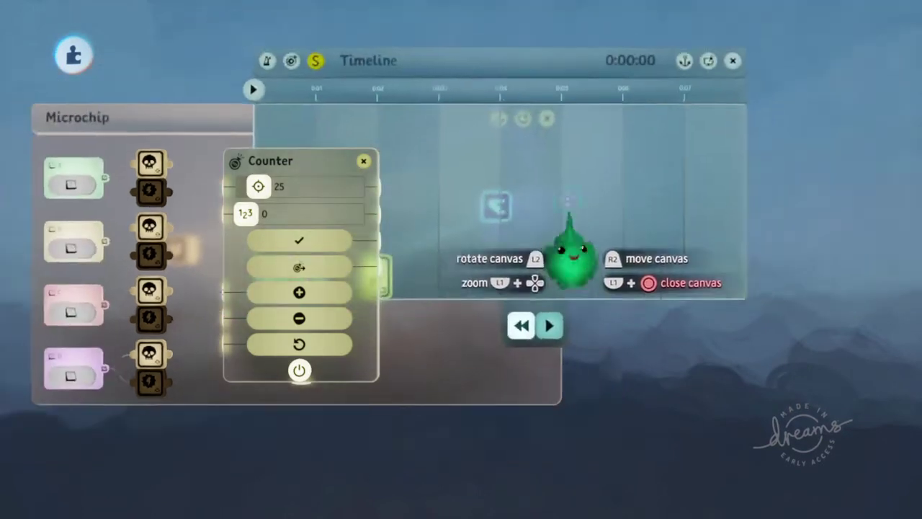
pyautogui.moveTo(582, 278); pyautogui.dragTo(724, 389)
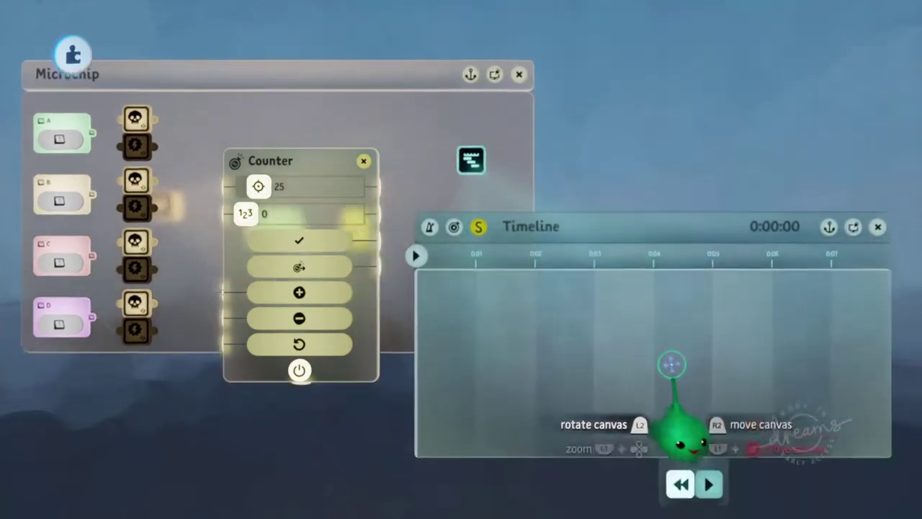
pyautogui.moveTo(672, 364); pyautogui.dragTo(666, 335, button='middle')
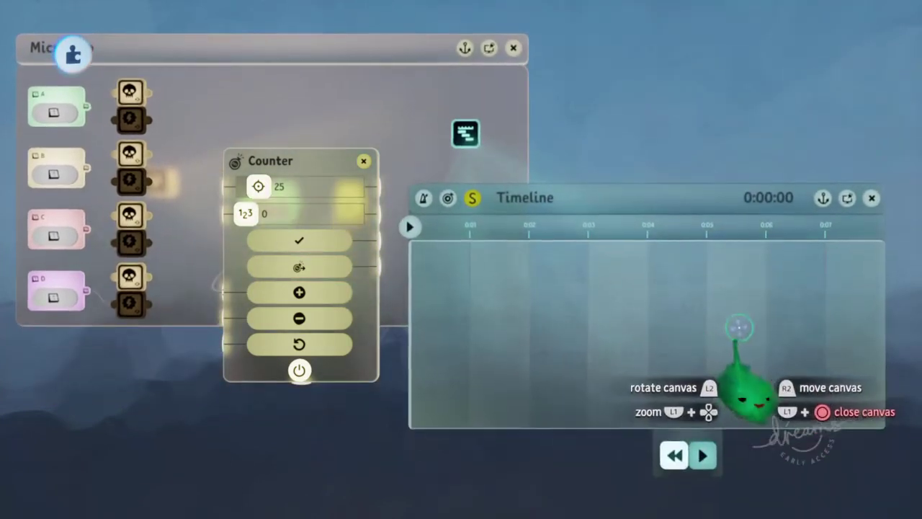
# - Switch the Timeline's ruler to bars and beats and shorten its canvas to about five beats
pyautogui.click(770, 198)
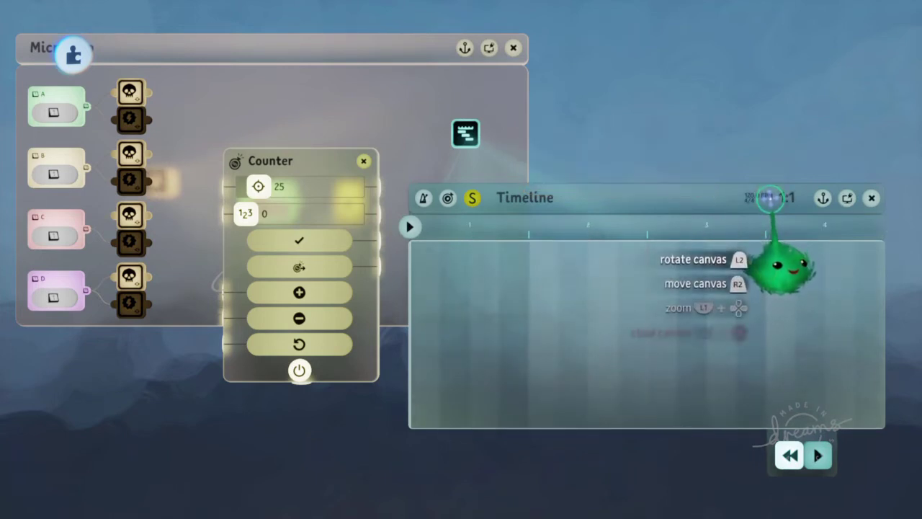
pyautogui.click(788, 200)
pyautogui.click(788, 201)
pyautogui.click(788, 200)
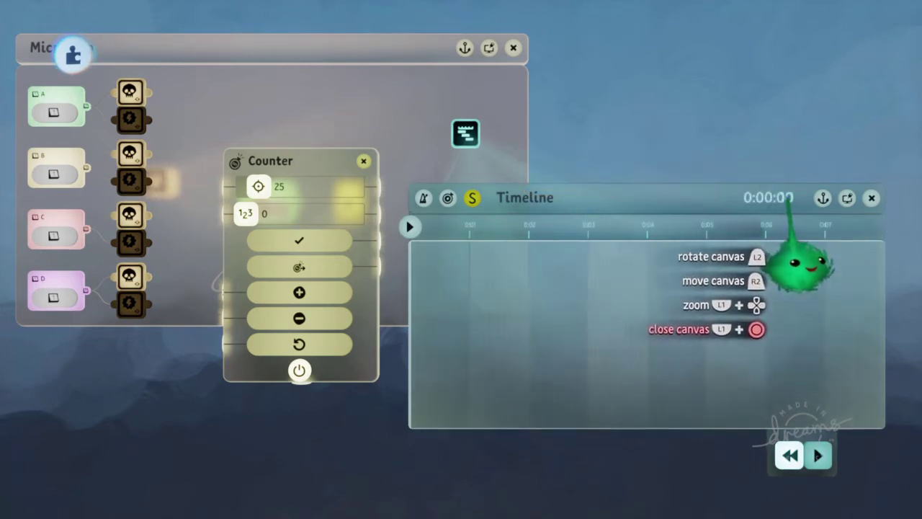
pyautogui.click(789, 200)
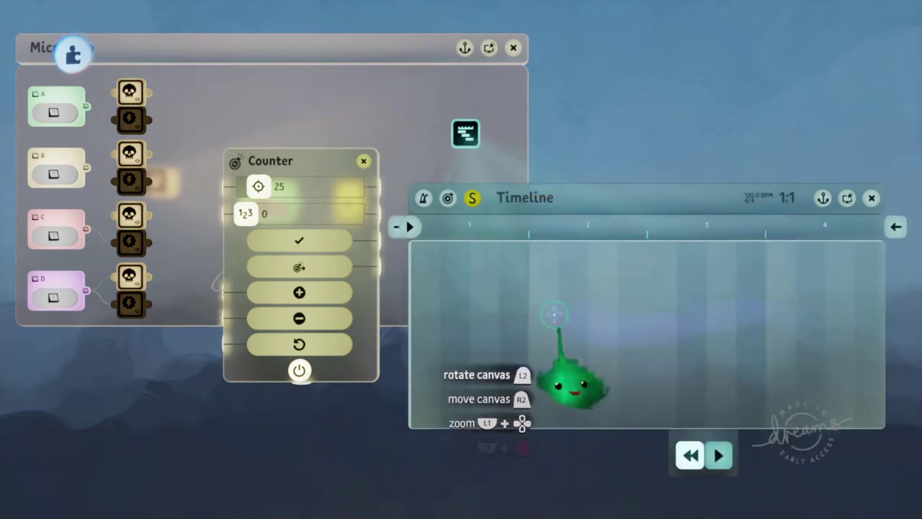
pyautogui.moveTo(886, 353); pyautogui.dragTo(552, 361)
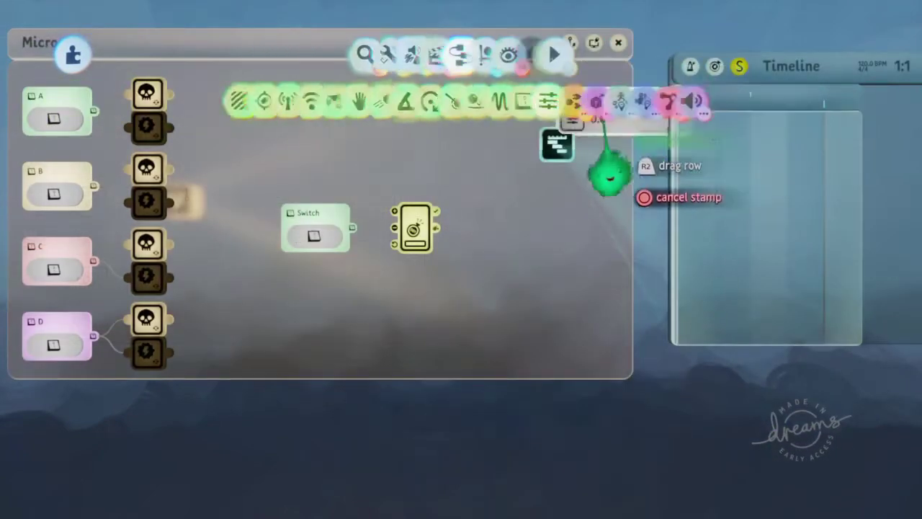
# - Stamp a Value Slider in the microchip above the Counter's Switch
pyautogui.click(598, 101)
pyautogui.click(390, 142)
pyautogui.press('Escape')
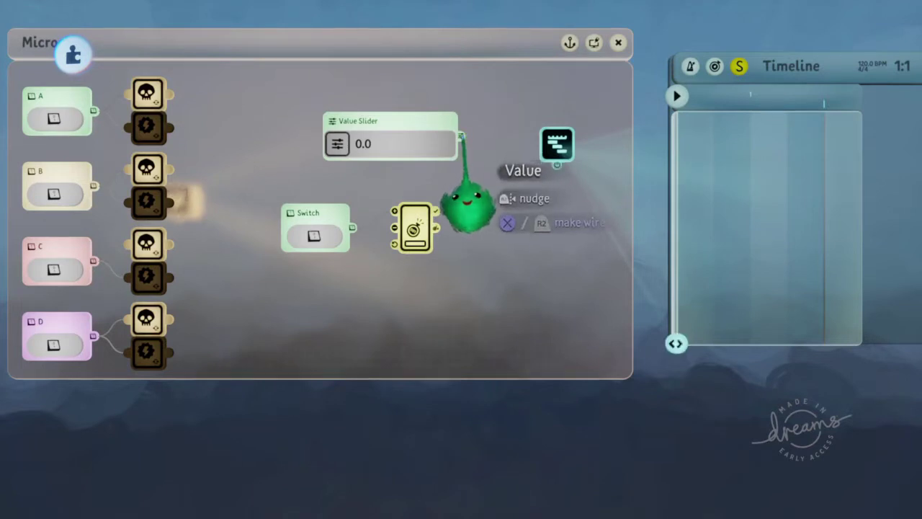
# - Wire the Value Slider's output to the Timeline's playhead and scrub the slider to 1.0
pyautogui.moveTo(525, 317); pyautogui.dragTo(678, 411)
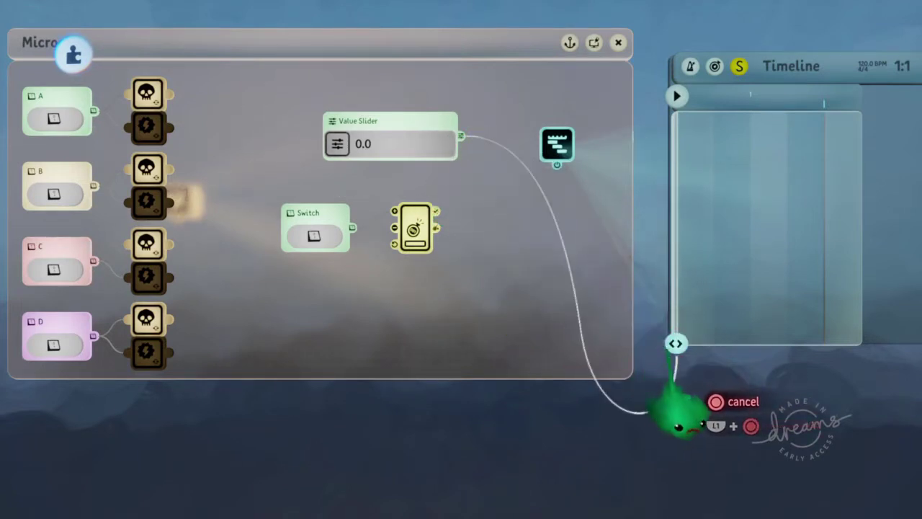
pyautogui.click(690, 422)
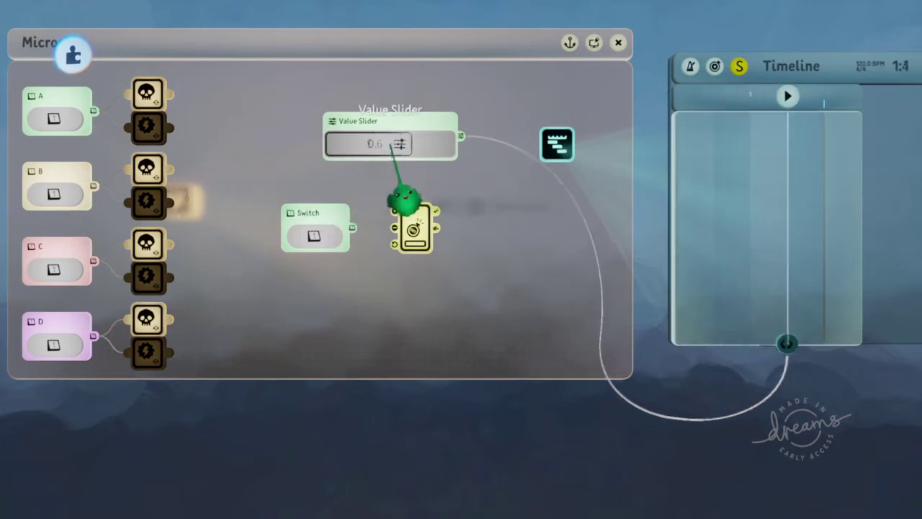
pyautogui.moveTo(404, 200); pyautogui.dragTo(386, 193)
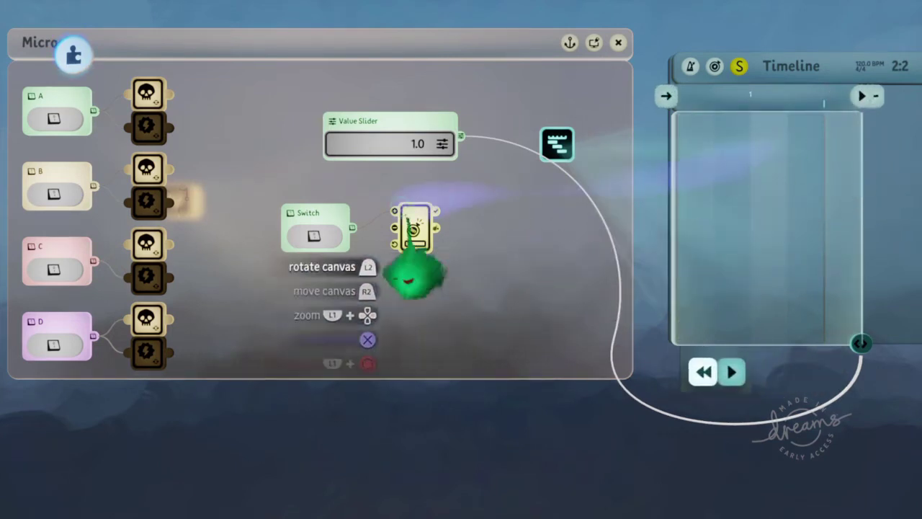
# - Place the Value Slider, without its Timeline wire, below the Counter and wire the Counter's Count Progress output into it
pyautogui.press('Delete')
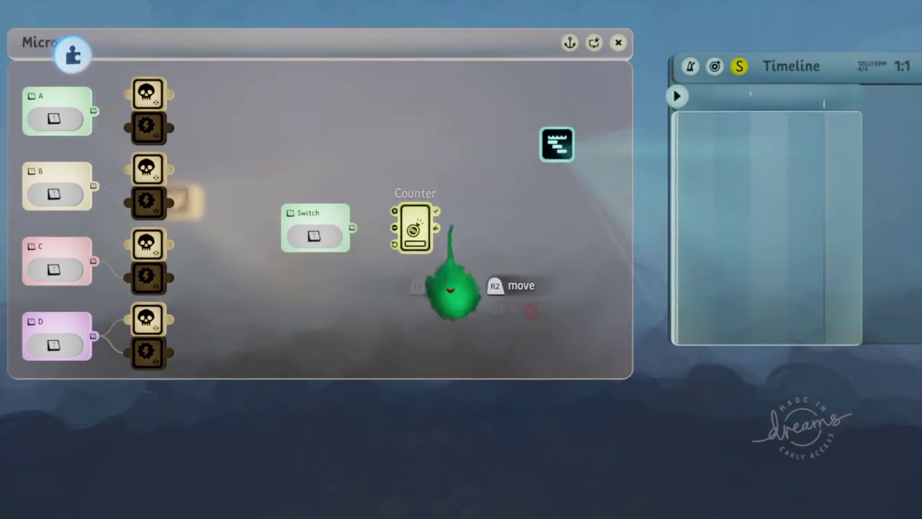
pyautogui.hotkey('ctrl', 'z')
pyautogui.moveTo(418, 165); pyautogui.dragTo(447, 294)
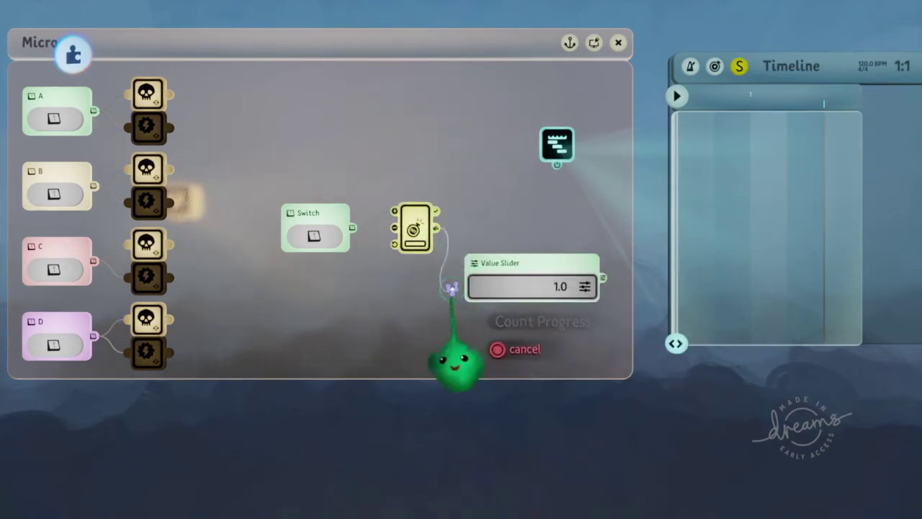
pyautogui.click(476, 283)
# - Show the Counter's settings below it and toggle the Switch repeatedly to watch its progress drive the Value Slider
pyautogui.click(400, 292)
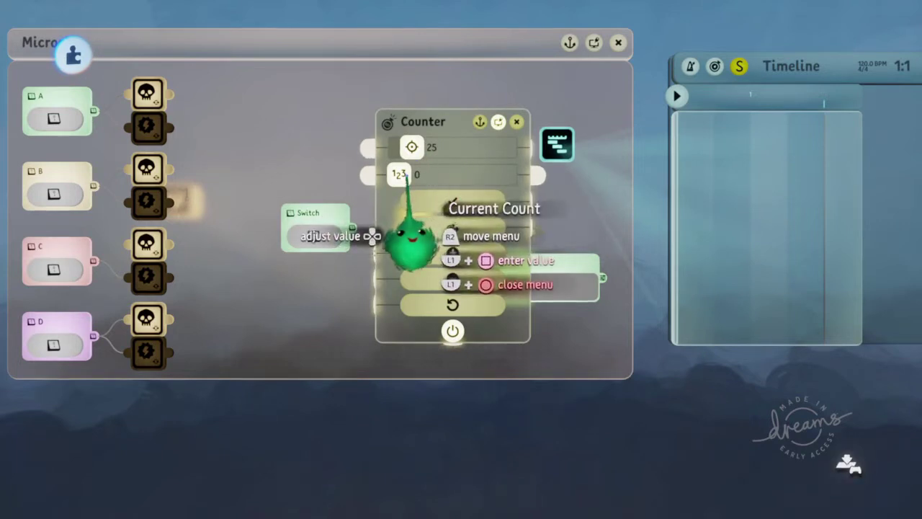
pyautogui.moveTo(418, 212); pyautogui.dragTo(446, 357)
pyautogui.moveTo(443, 297); pyautogui.dragTo(378, 310)
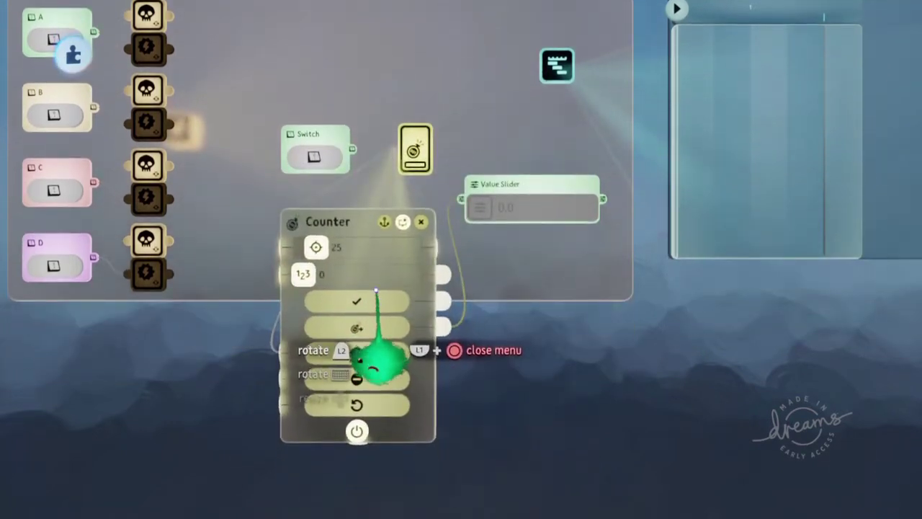
pyautogui.click(314, 157)
pyautogui.click(315, 157)
pyautogui.click(313, 159)
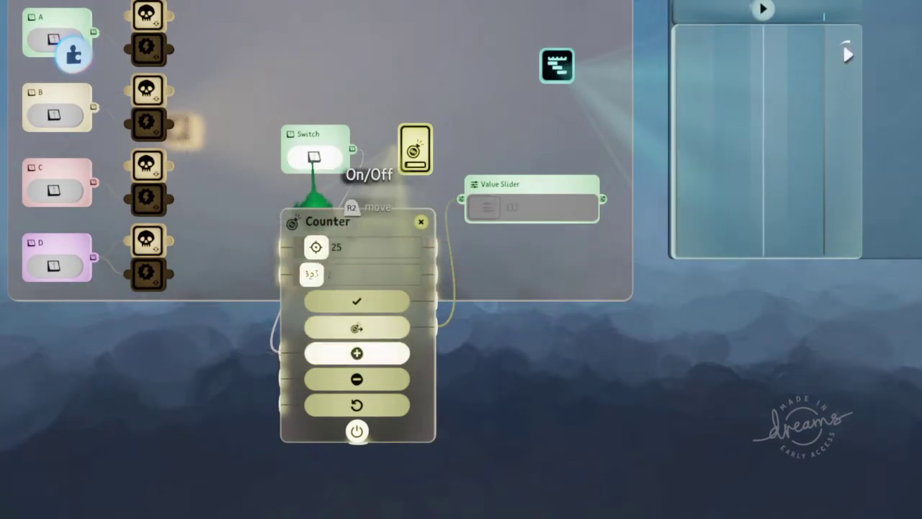
pyautogui.click(313, 193)
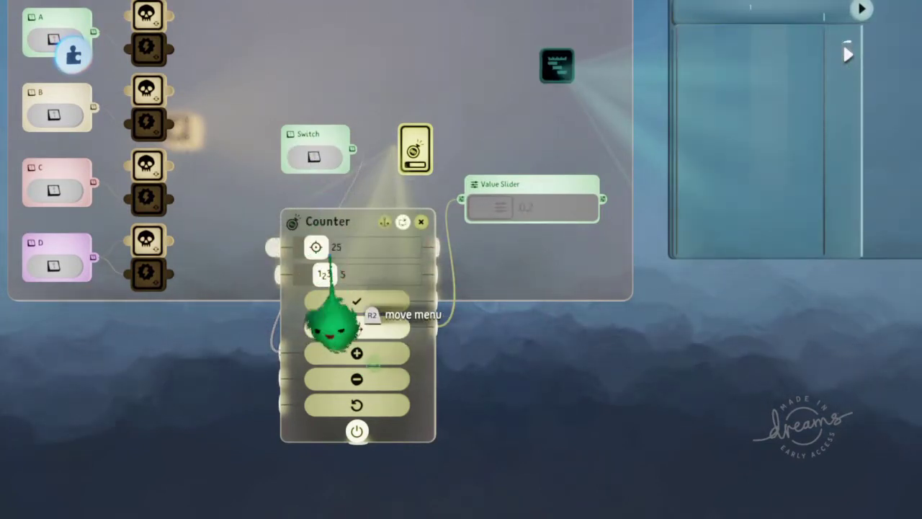
# - Set the Counter's Target Value to 4
pyautogui.press('Right')
pyautogui.press('Right')
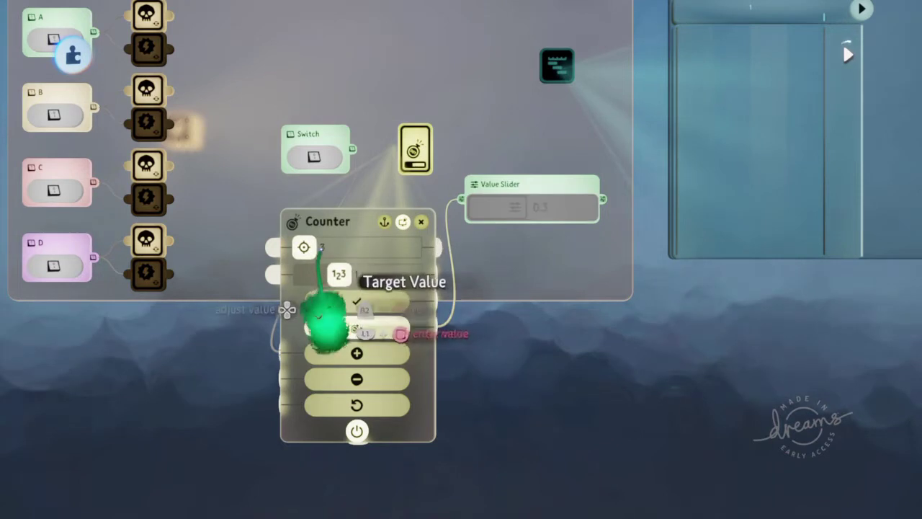
pyautogui.press('Left')
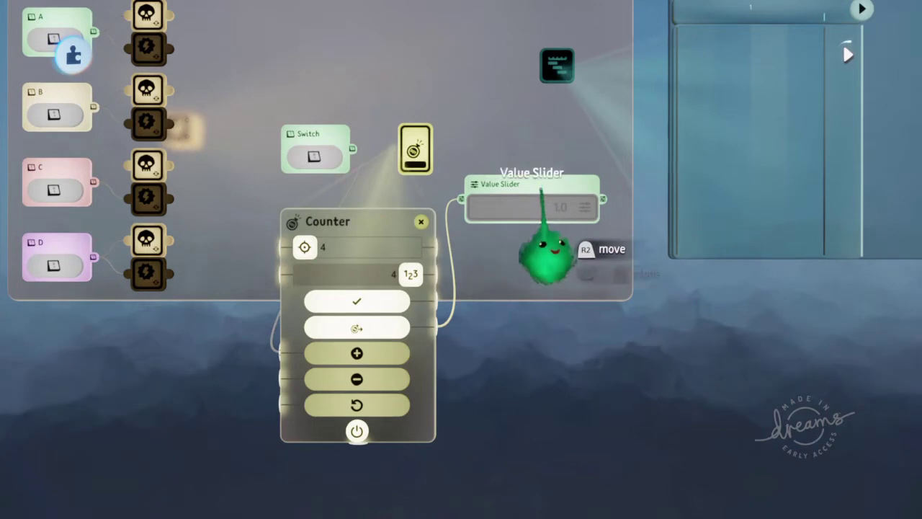
# - Delete the Value Slider and wire the Counter's Count Progress output directly into the Timeline's playhead
pyautogui.press('Delete')
pyautogui.moveTo(442, 325); pyautogui.dragTo(861, 258)
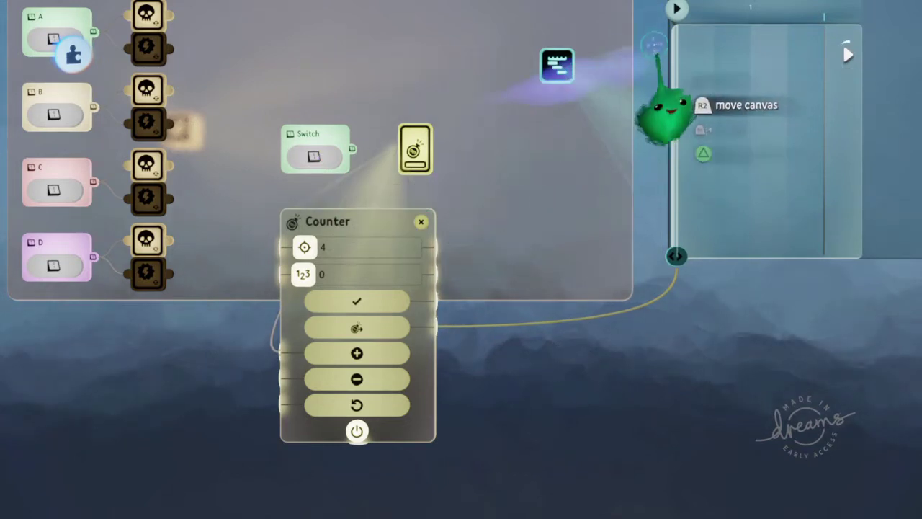
pyautogui.moveTo(653, 104); pyautogui.dragTo(445, 224)
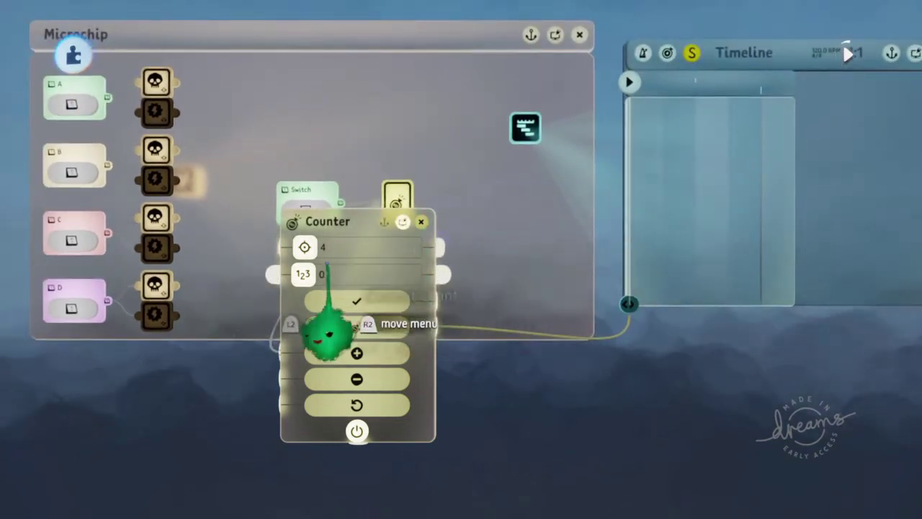
# - Set the Counter's Target Value to 5 and toggle the Switch repeatedly to step the Timeline's playhead
pyautogui.press('Right')
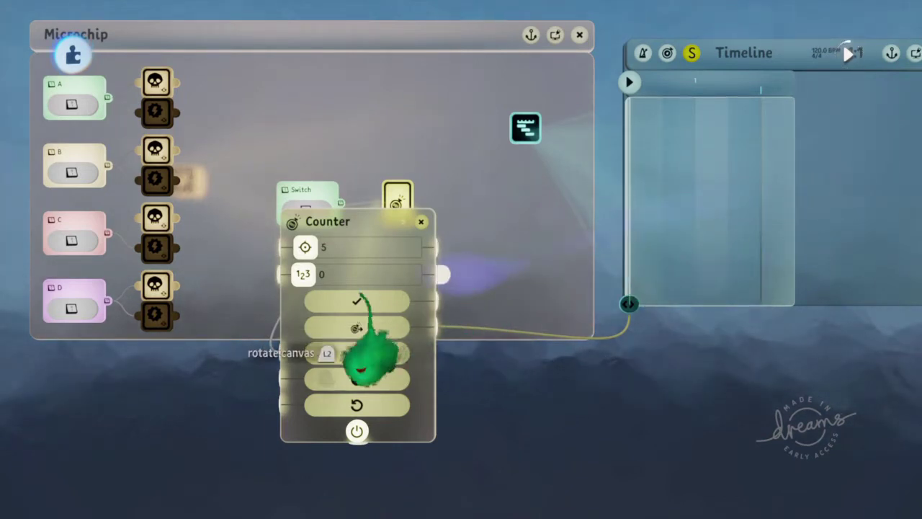
pyautogui.moveTo(370, 381); pyautogui.dragTo(369, 438)
pyautogui.click(305, 210)
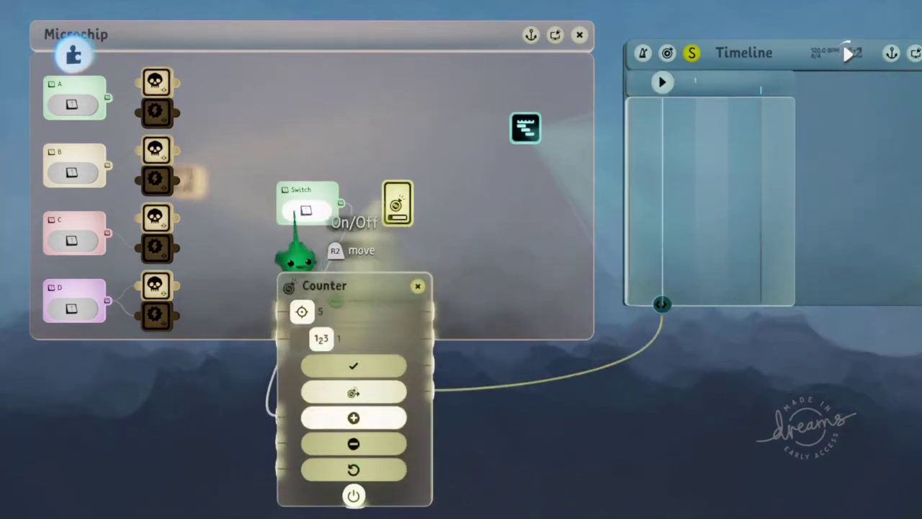
pyautogui.click(298, 210)
pyautogui.click(300, 209)
pyautogui.click(302, 208)
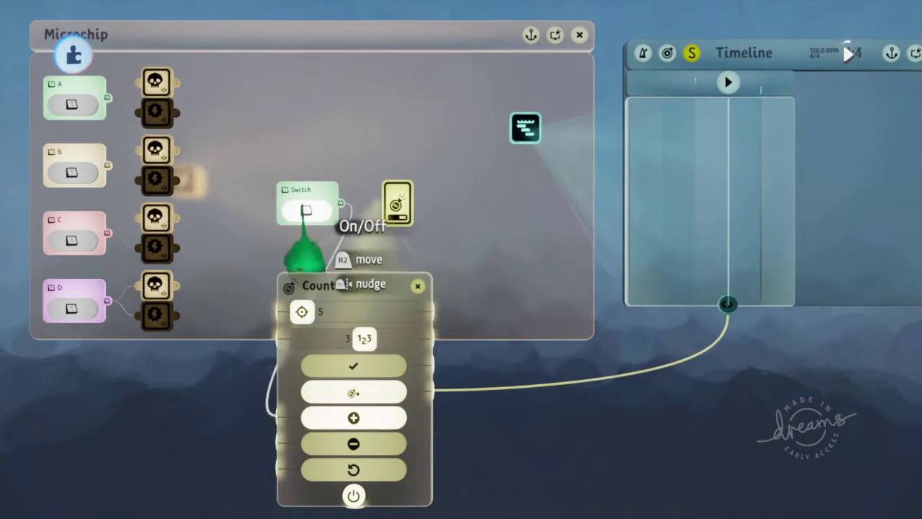
pyautogui.click(306, 210)
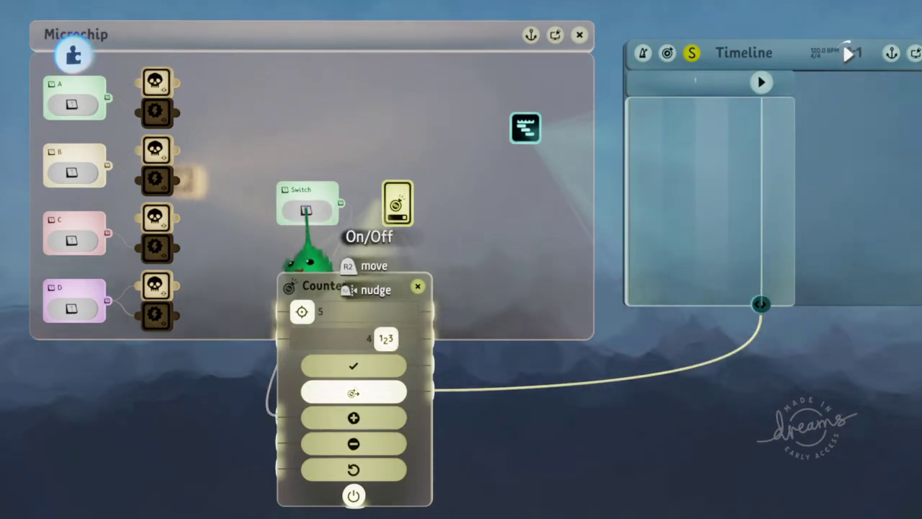
pyautogui.click(306, 211)
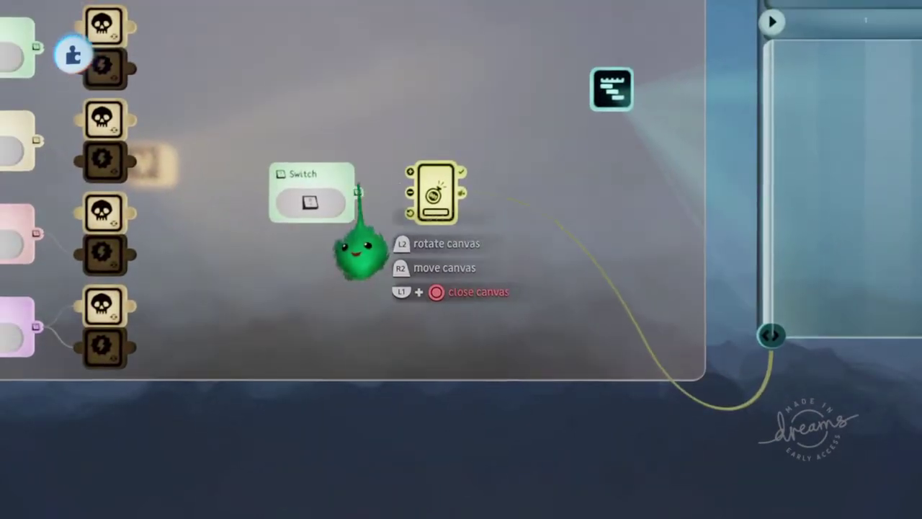
# - Delete the test Switch and wire the Correct nodes of A, B, C and D into the Counter's increase input
pyautogui.scroll(2, 317, 245)
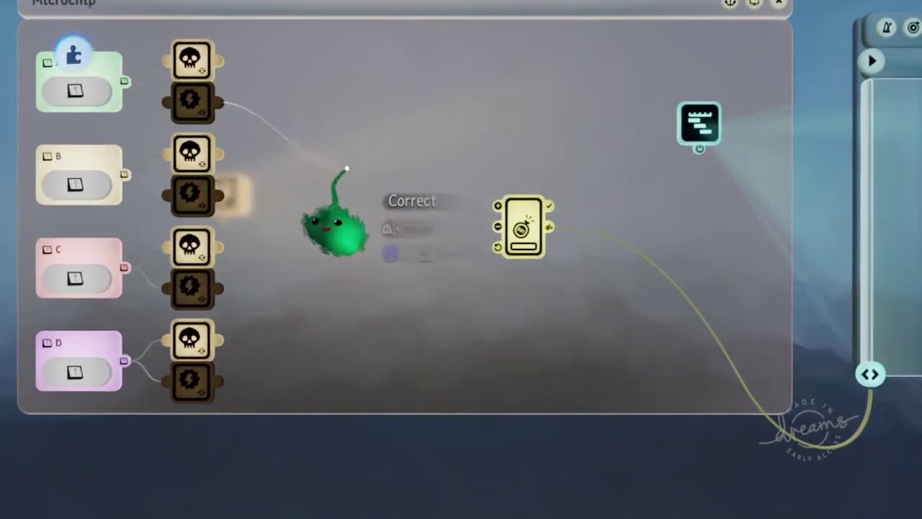
pyautogui.click(347, 169)
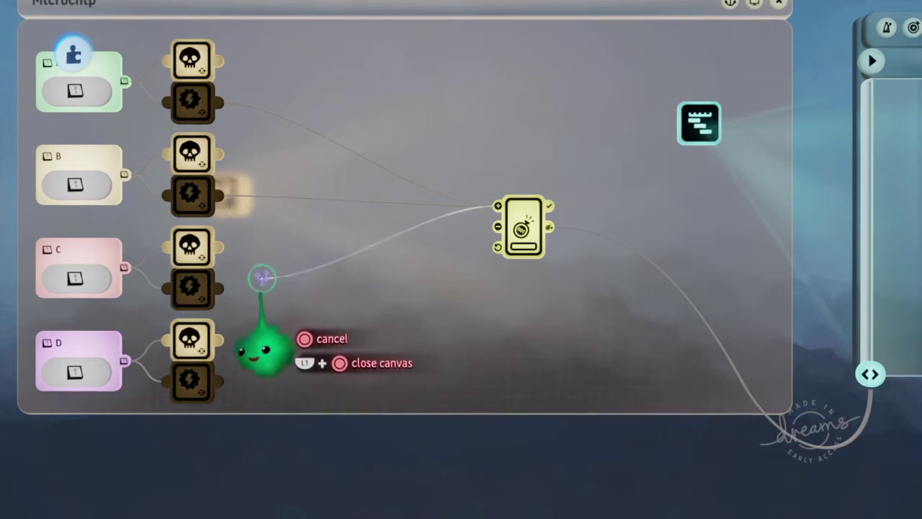
pyautogui.click(229, 353)
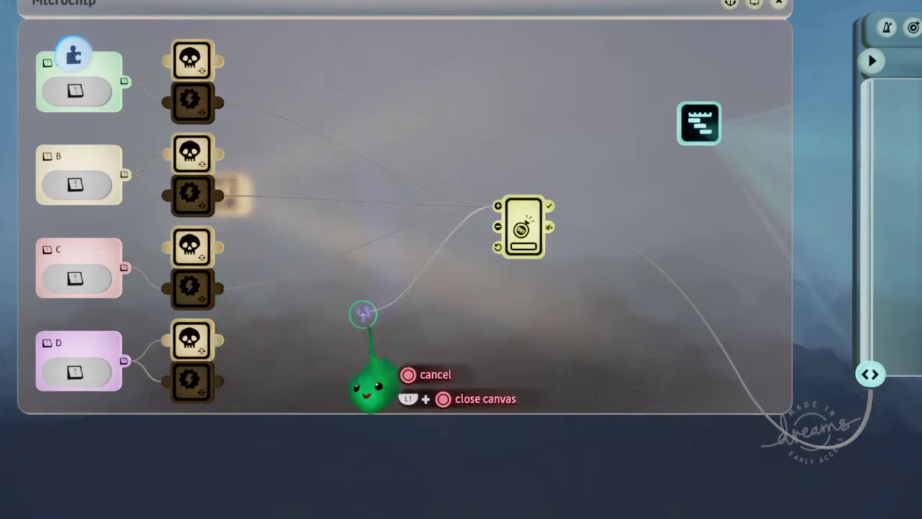
pyautogui.click(220, 382)
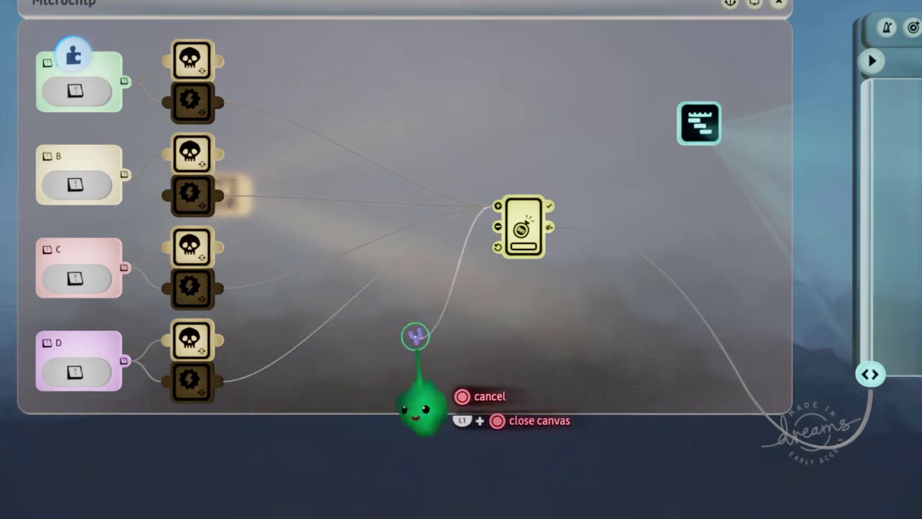
pyautogui.press('Escape')
# - Stamp a Keyframe inside the first segment of the Timeline
pyautogui.scroll(-2, 403, 292)
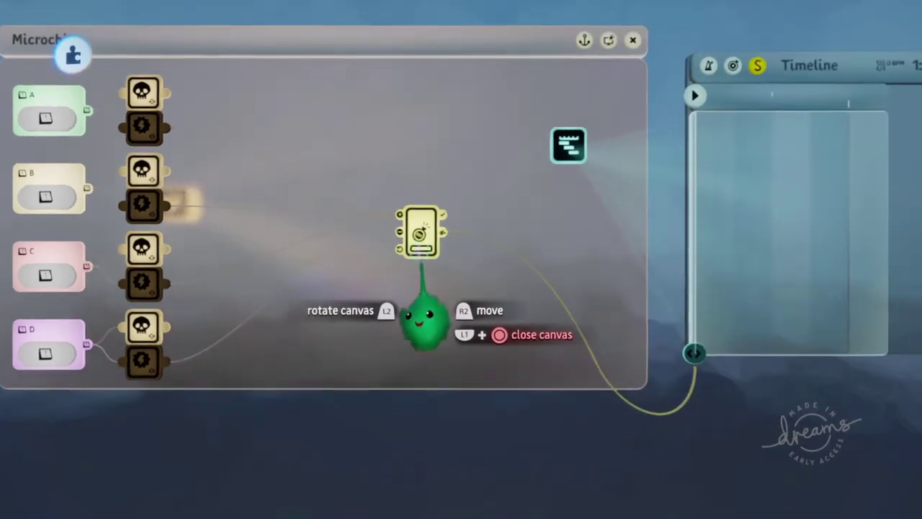
pyautogui.moveTo(353, 281); pyautogui.dragTo(346, 233)
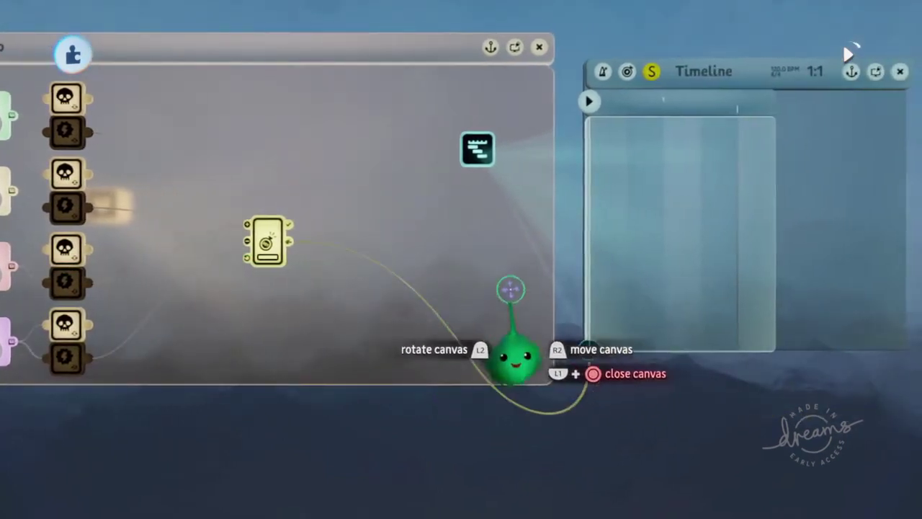
pyautogui.moveTo(620, 268); pyautogui.dragTo(618, 240)
pyautogui.scroll(-2, 556, 220)
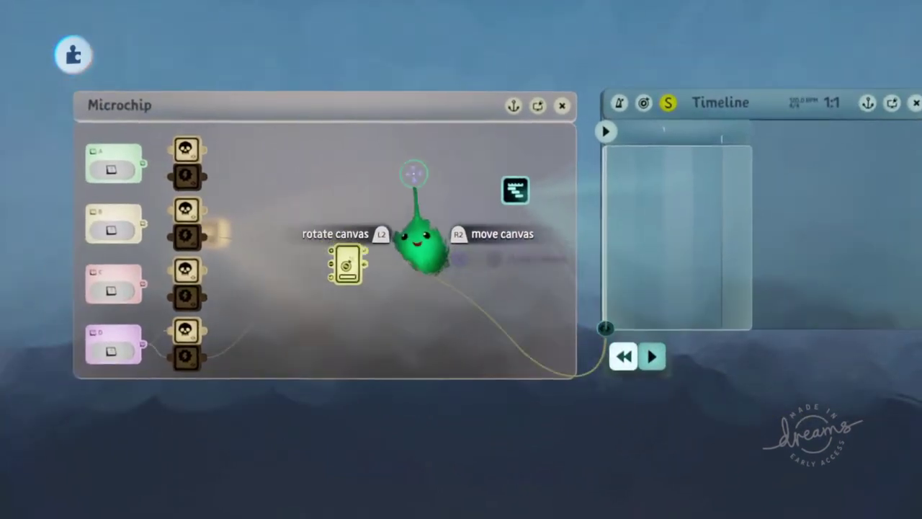
pyautogui.moveTo(361, 83)
pyautogui.click(369, 55)
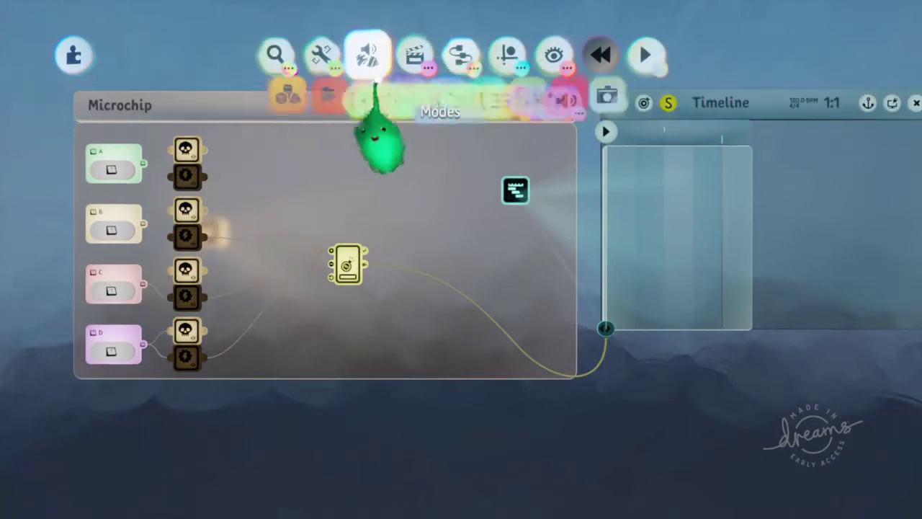
pyautogui.click(412, 57)
pyautogui.click(459, 100)
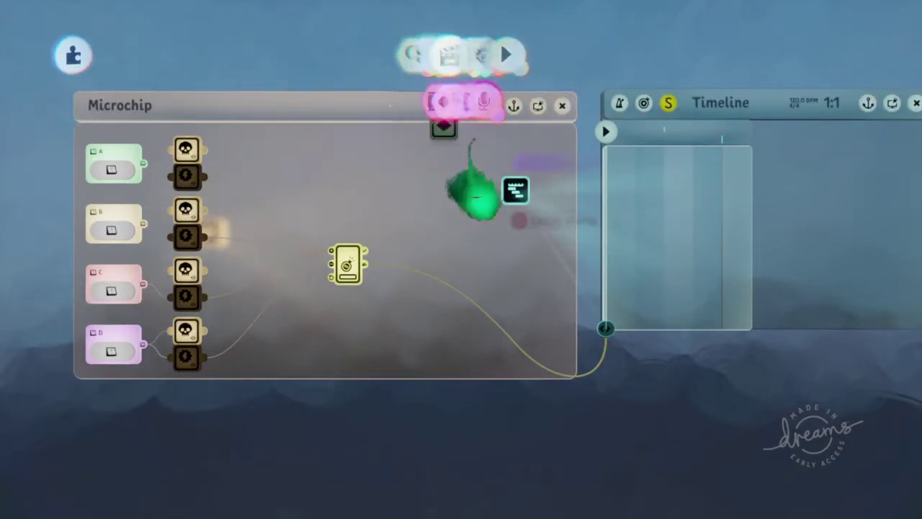
pyautogui.click(638, 216)
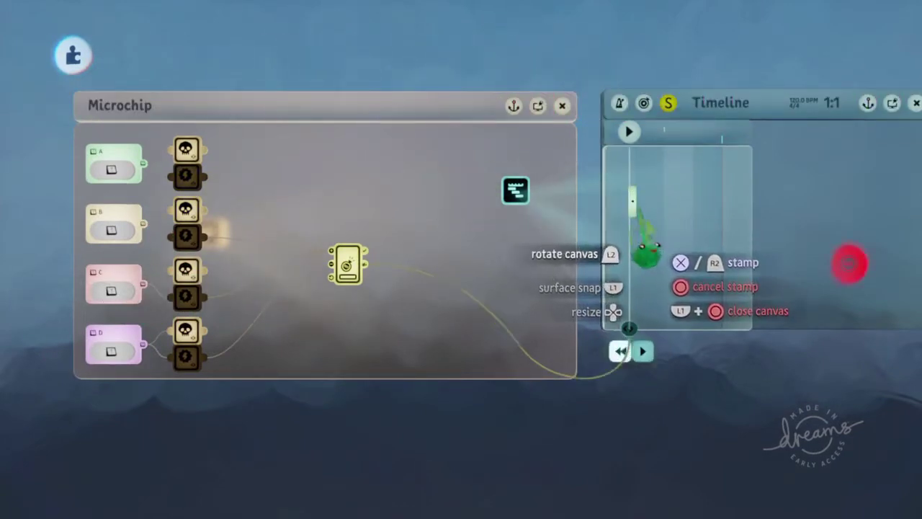
# - Record A's Correct node powered on in the keyframe and finish the recording
pyautogui.click(187, 255)
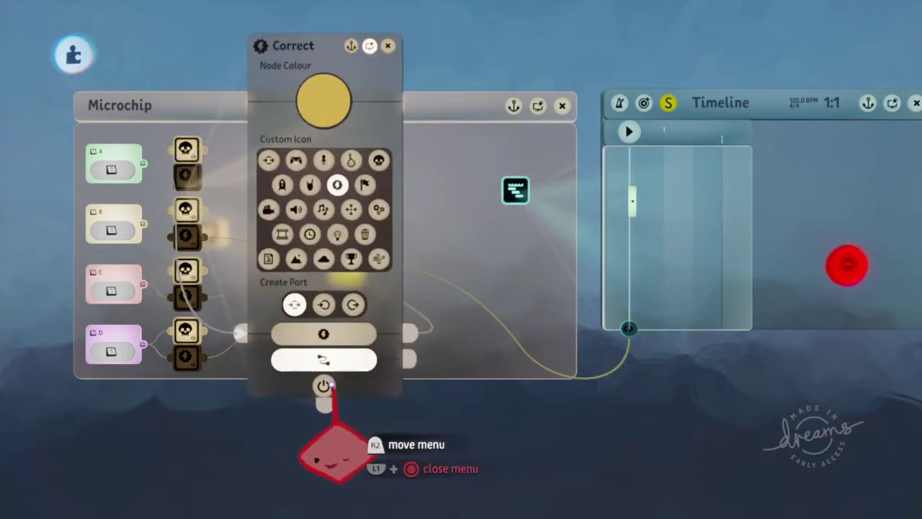
pyautogui.press('Escape')
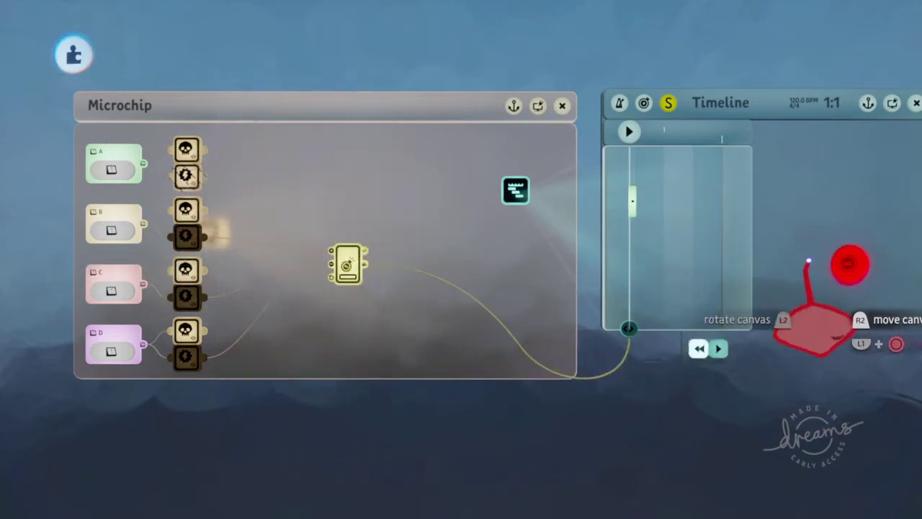
pyautogui.click(841, 270)
# - Move the keyframe to the Timeline's start and size it to fill exactly the first segment
pyautogui.moveTo(643, 270); pyautogui.dragTo(638, 282)
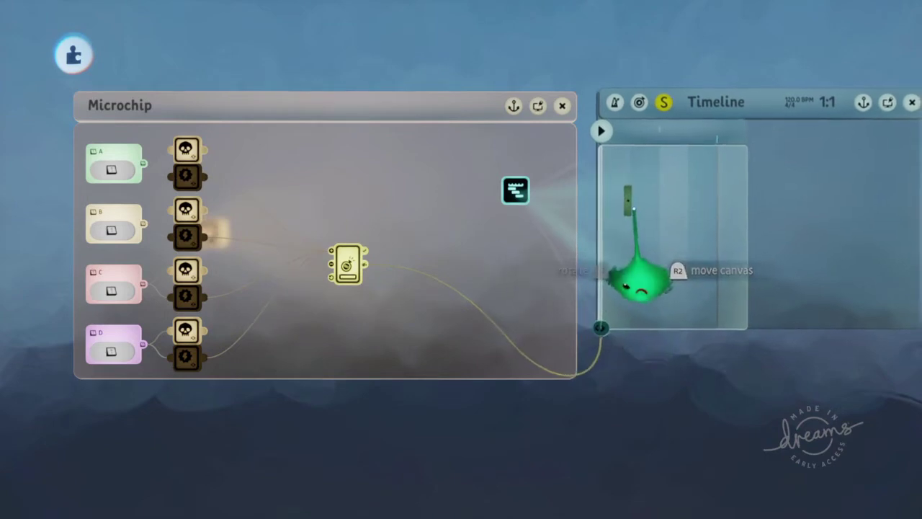
pyautogui.moveTo(651, 251)
pyautogui.mouseDown()
pyautogui.moveTo(655, 242)
pyautogui.moveTo(675, 254)
pyautogui.moveTo(668, 256)
pyautogui.mouseUp()
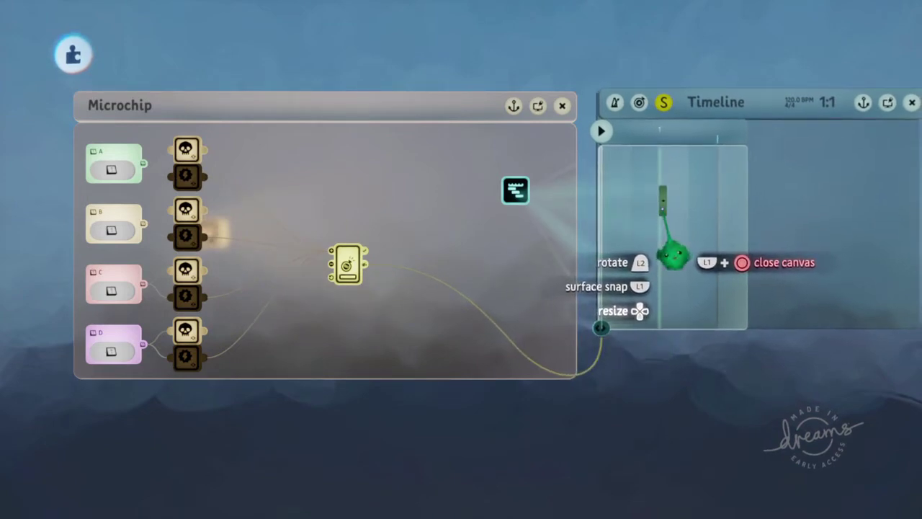
pyautogui.moveTo(664, 258); pyautogui.dragTo(622, 261)
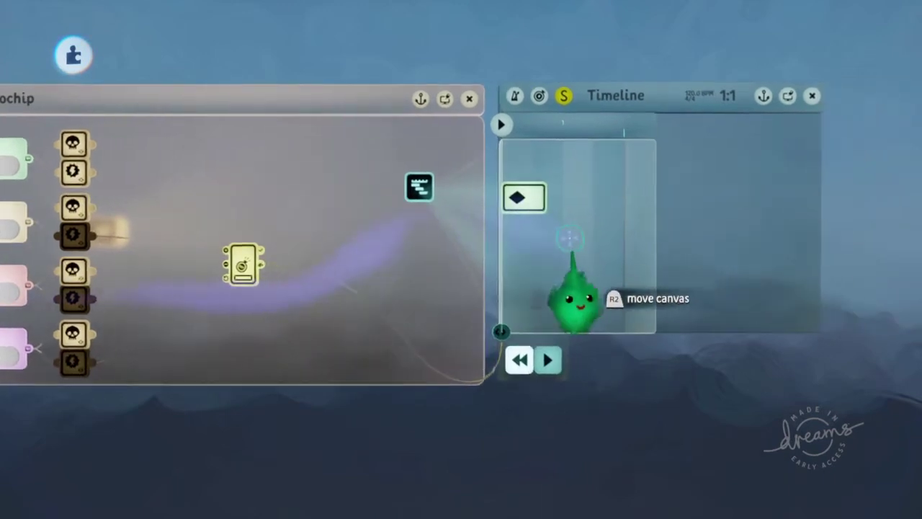
pyautogui.scroll(5, 505, 209)
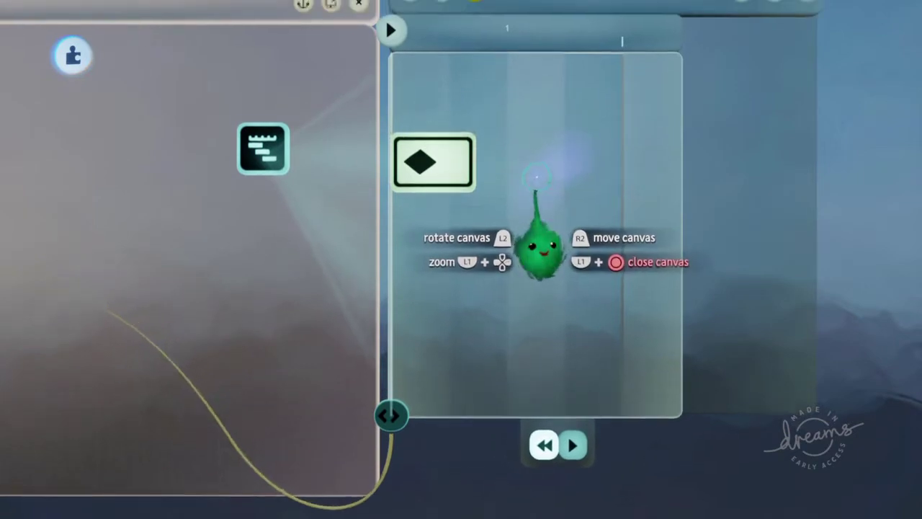
pyautogui.scroll(-3, 539, 247)
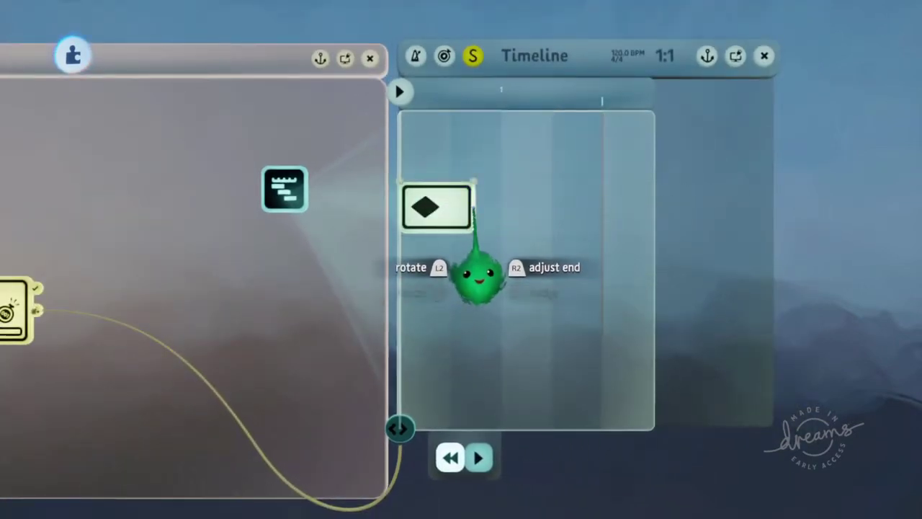
pyautogui.moveTo(475, 283); pyautogui.dragTo(456, 278)
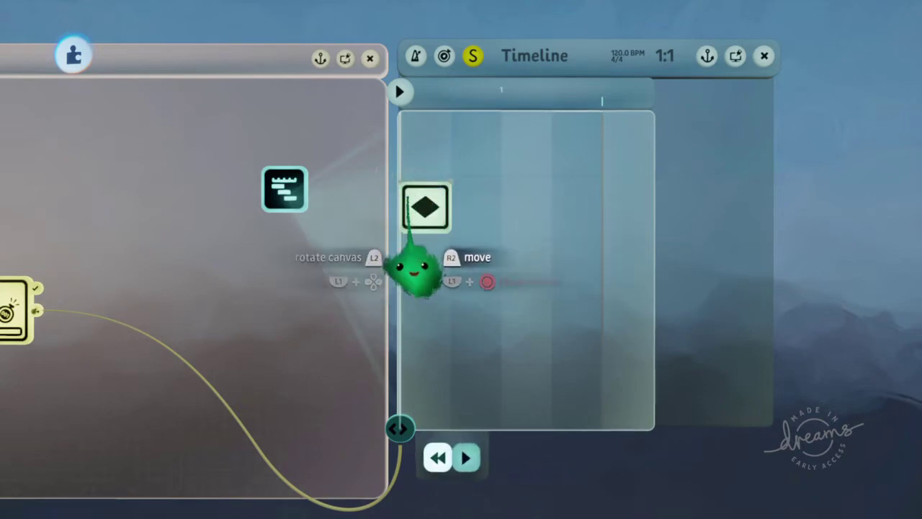
# - Name the Timeline's keyframe A
pyautogui.scroll(-3, 445, 249)
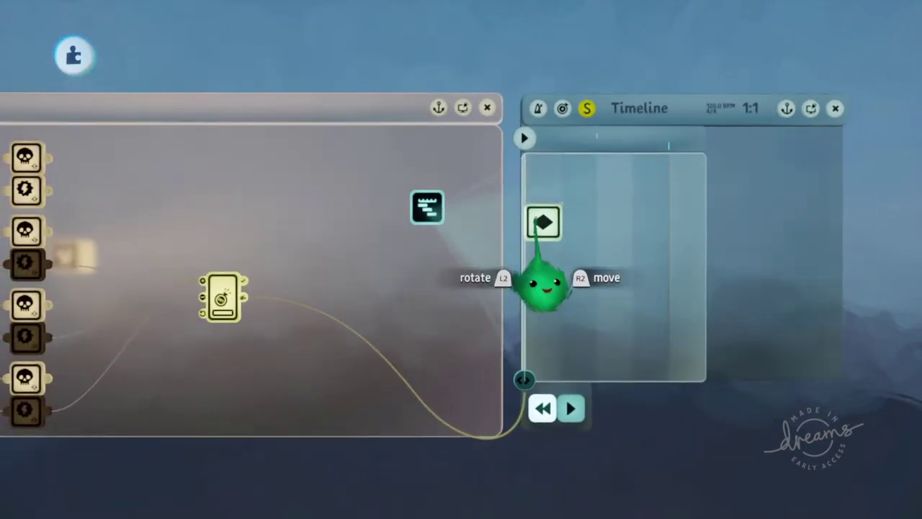
pyautogui.click(542, 225)
pyautogui.click(369, 76)
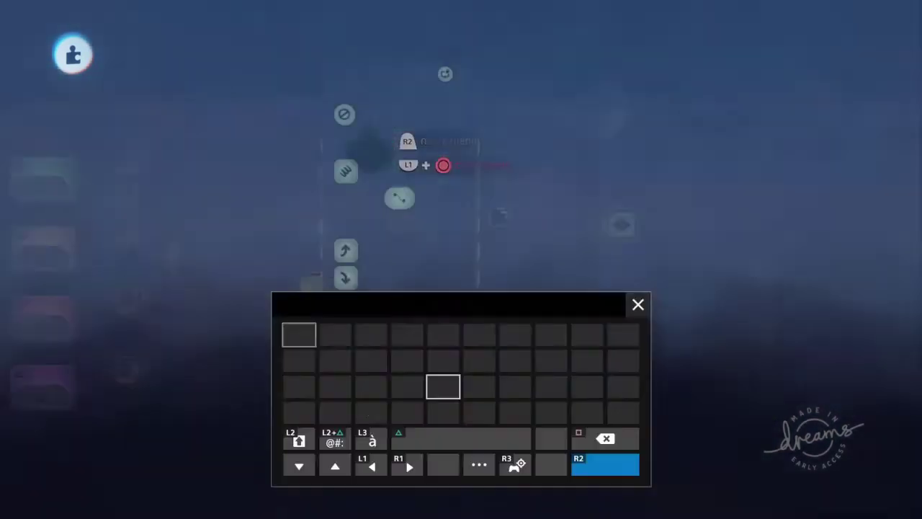
pyautogui.write('A')
pyautogui.press('Return')
pyautogui.press('Escape')
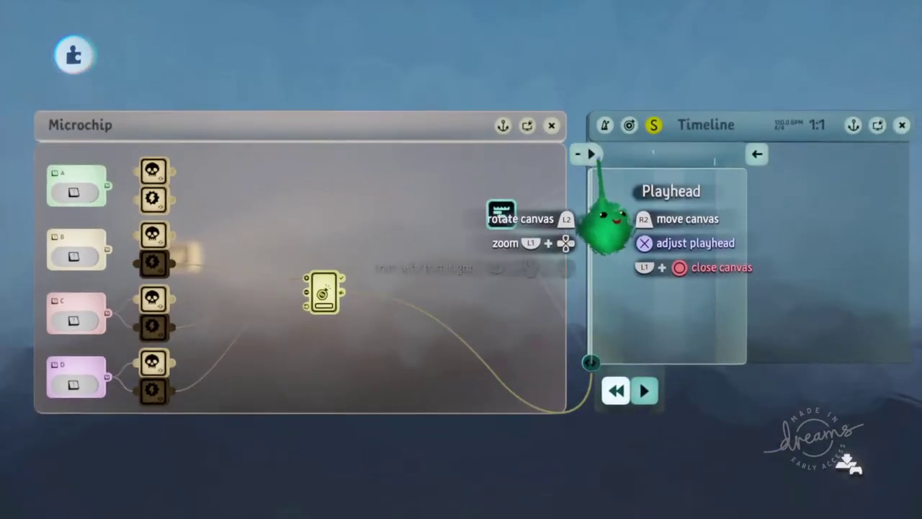
pyautogui.click(607, 226)
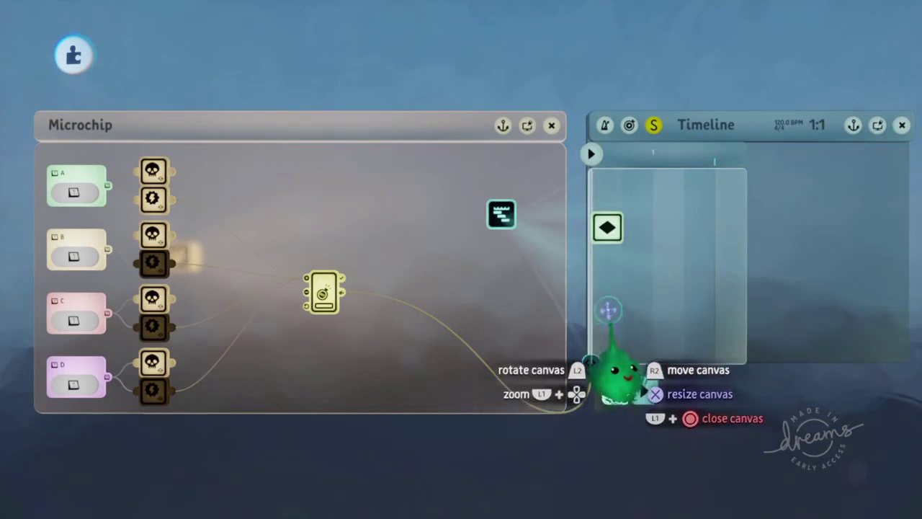
pyautogui.click(607, 229)
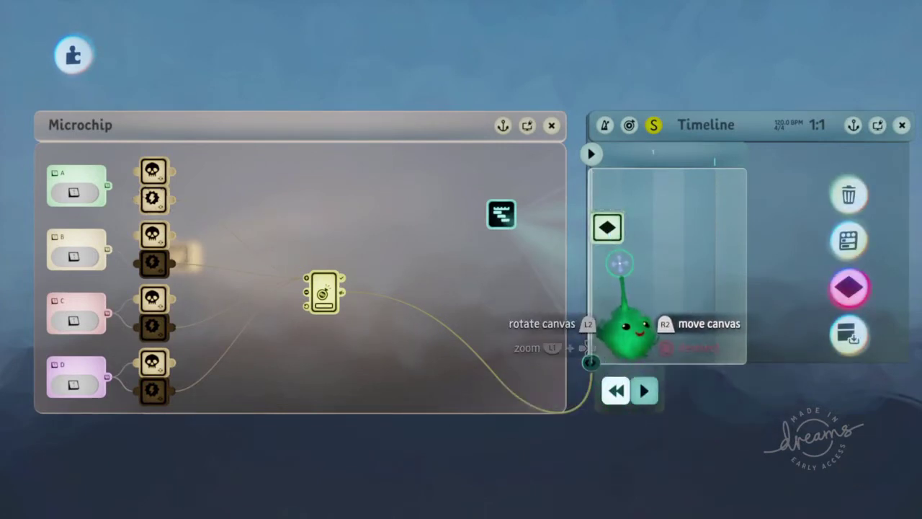
pyautogui.click(619, 264)
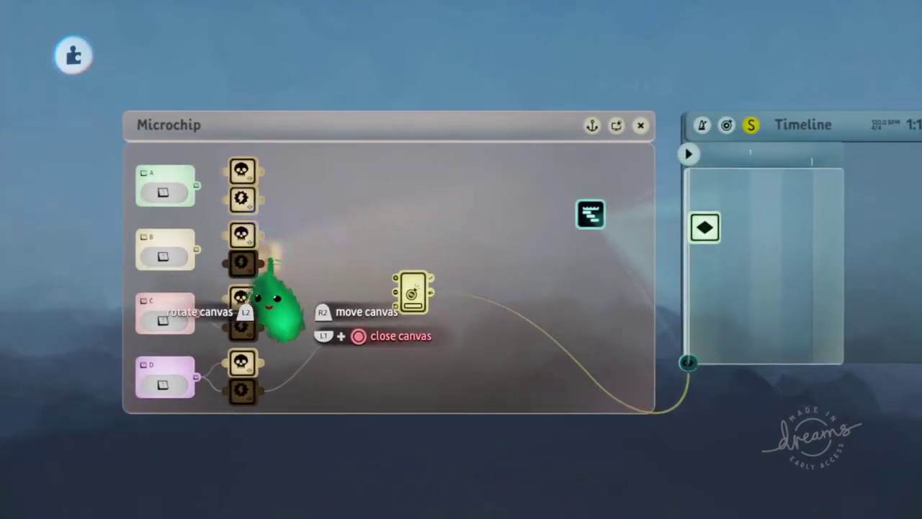
# - Stamp a Node in the microchip and make it an output port named Incorrect with the skull icon
pyautogui.scroll(2, 411, 294)
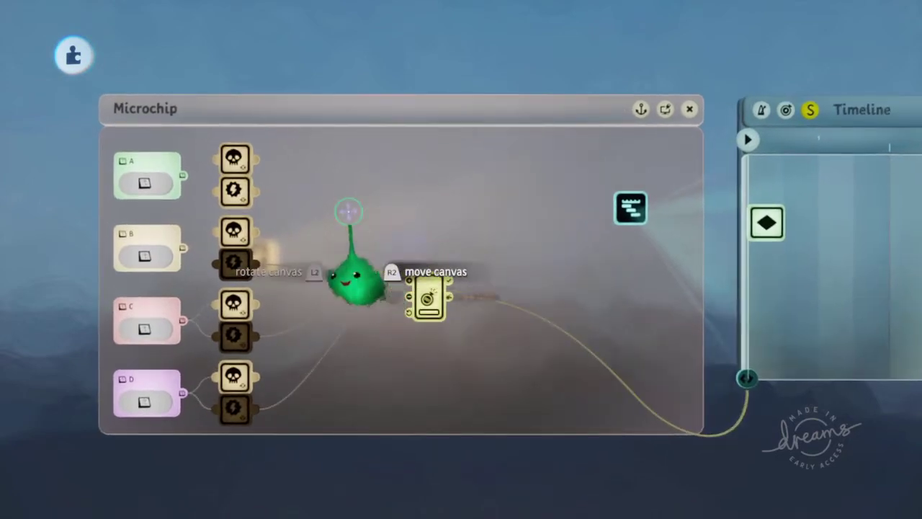
pyautogui.press('square')
pyautogui.click(461, 101)
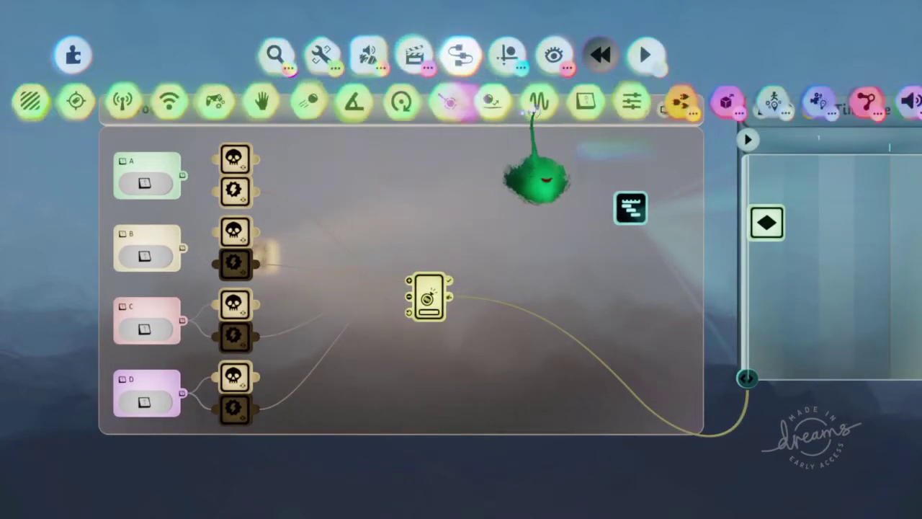
pyautogui.click(681, 101)
pyautogui.click(706, 101)
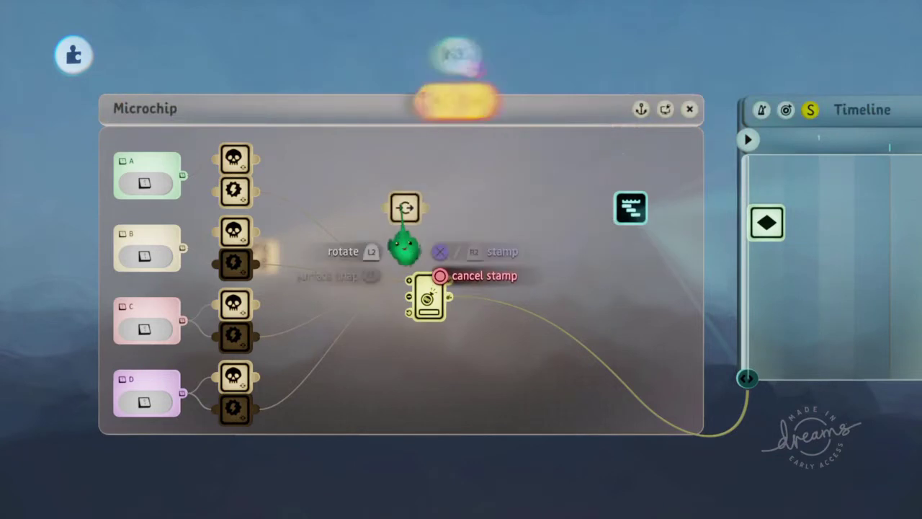
pyautogui.click(380, 192)
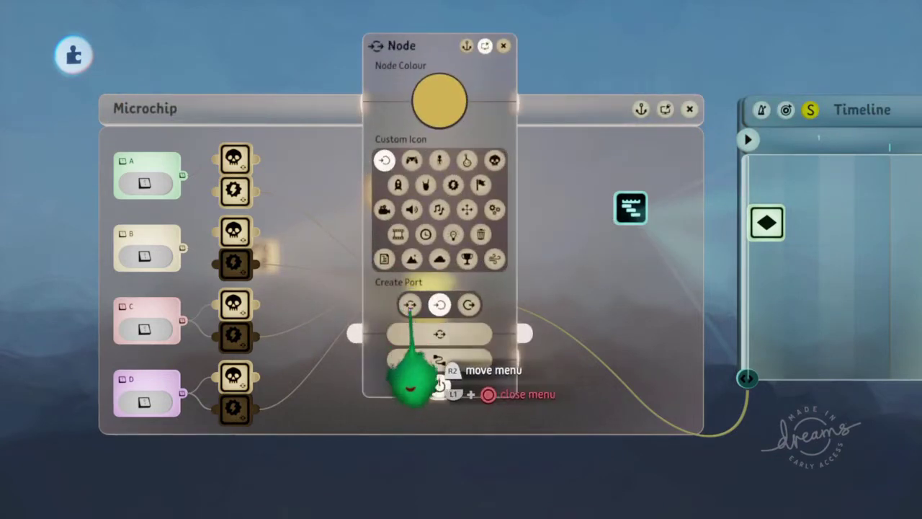
pyautogui.click(470, 305)
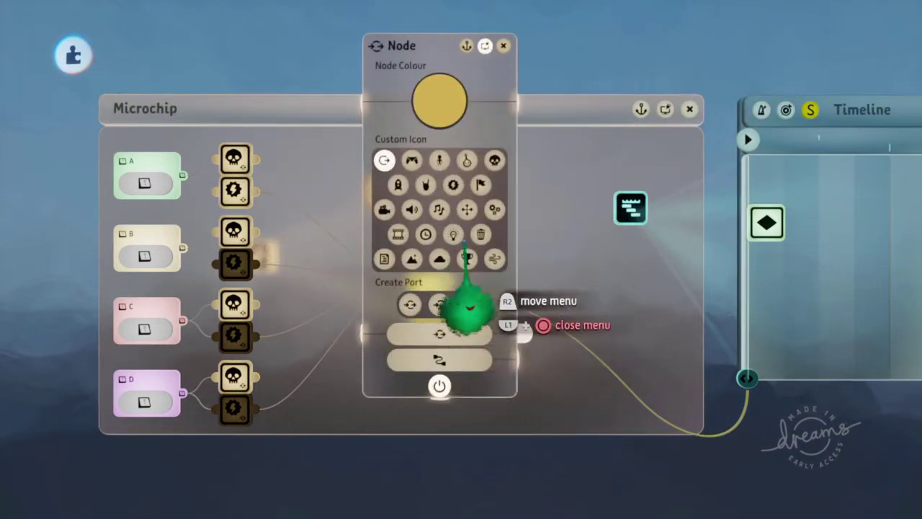
pyautogui.moveTo(467, 253); pyautogui.dragTo(447, 232)
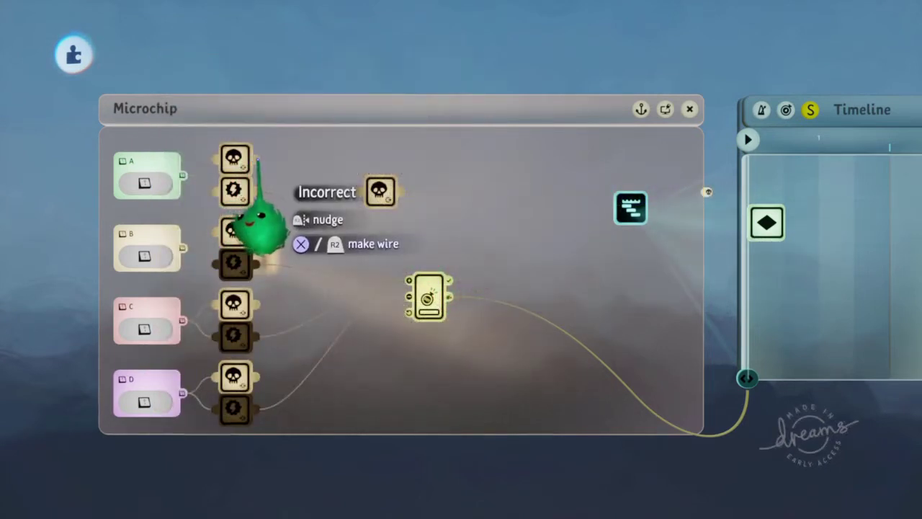
# - Wire all four switches' Incorrect nodes into the output node and its output into the Counter's reset
pyautogui.moveTo(258, 159); pyautogui.dragTo(362, 193)
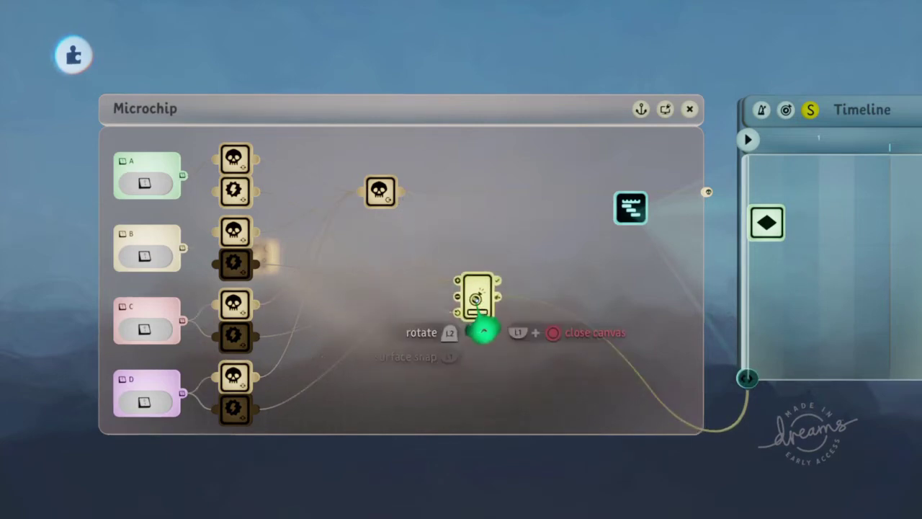
pyautogui.moveTo(476, 299); pyautogui.dragTo(476, 293)
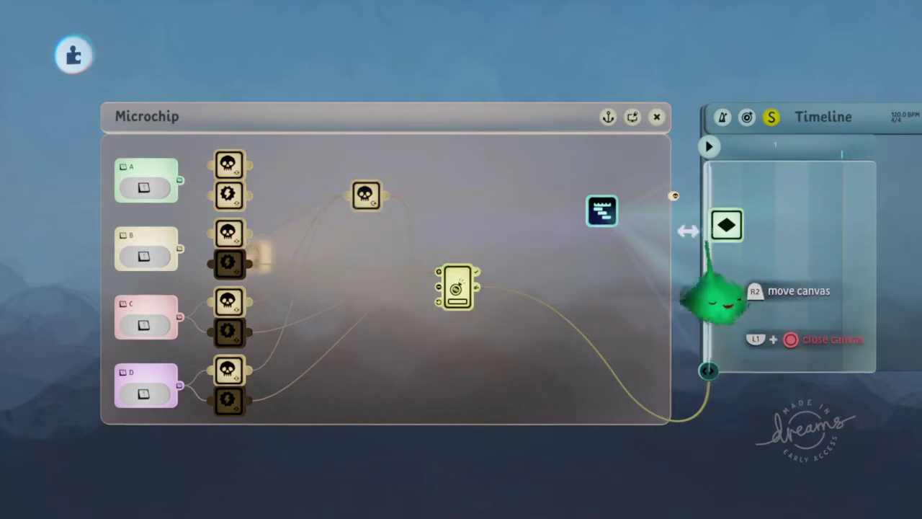
# - Record A's Incorrect node powered off in keyframe A and finish the recording
pyautogui.click(725, 224)
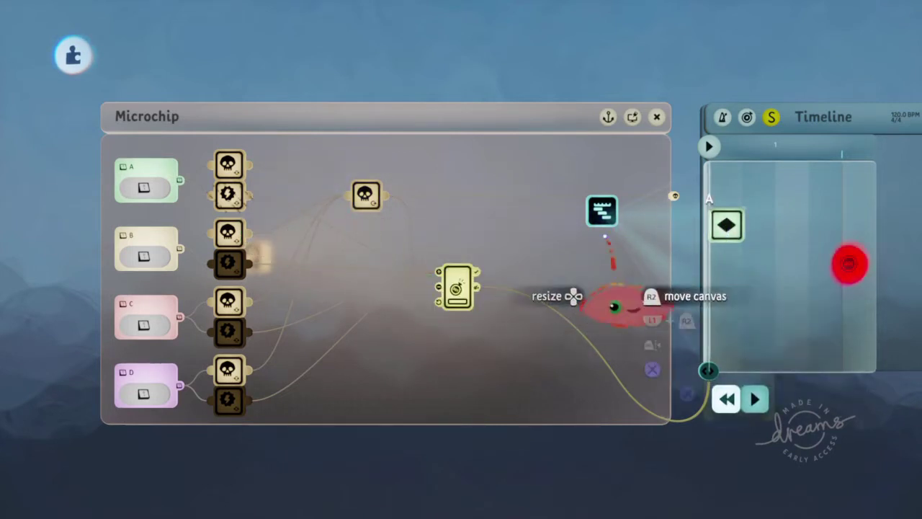
pyautogui.click(231, 165)
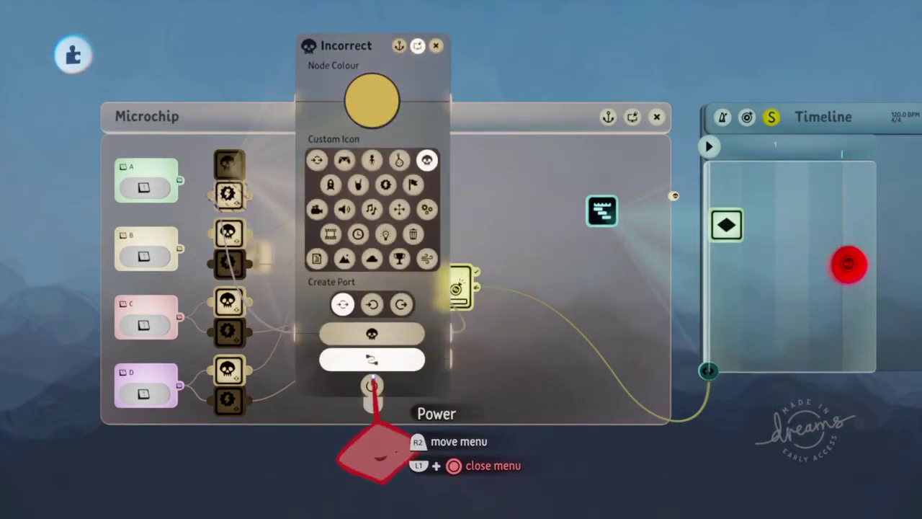
pyautogui.click(849, 264)
pyautogui.press('Escape')
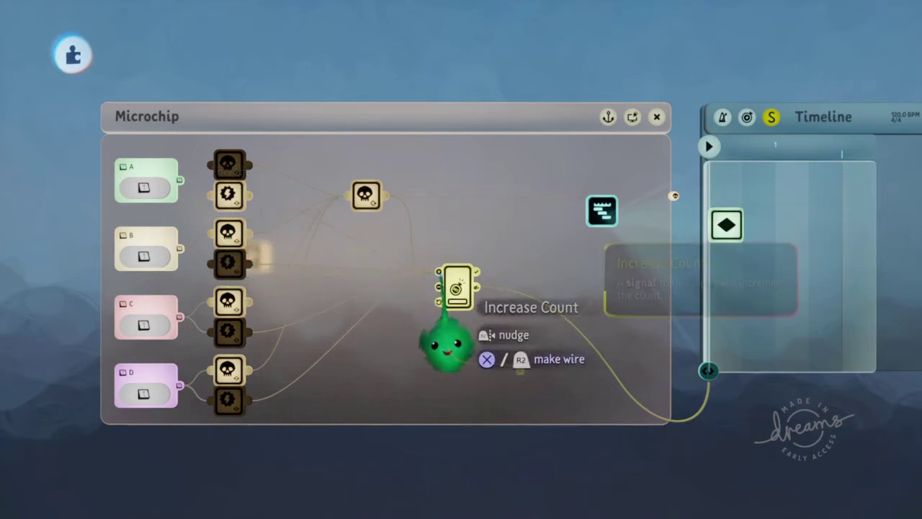
# - Toggle switch A with time running to test how it drives the Counter and the Timeline
pyautogui.moveTo(446, 345); pyautogui.dragTo(447, 347)
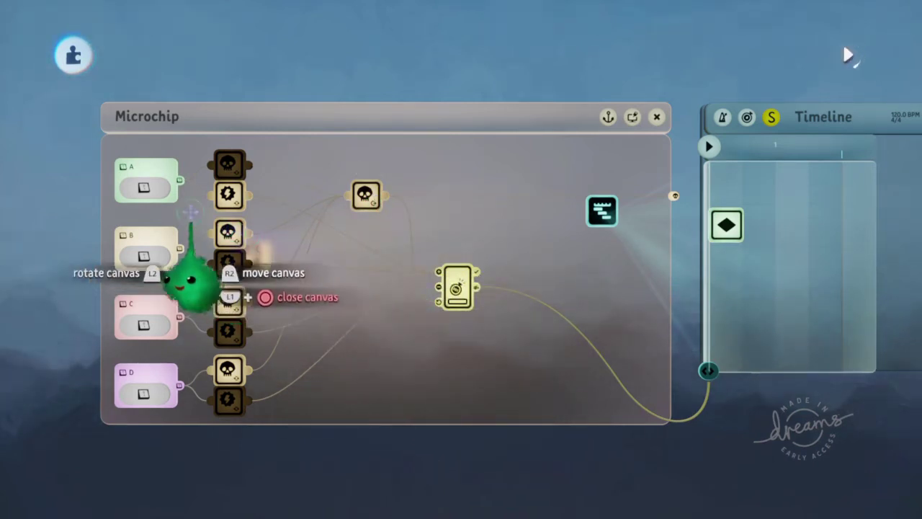
pyautogui.click(146, 190)
pyautogui.click(145, 190)
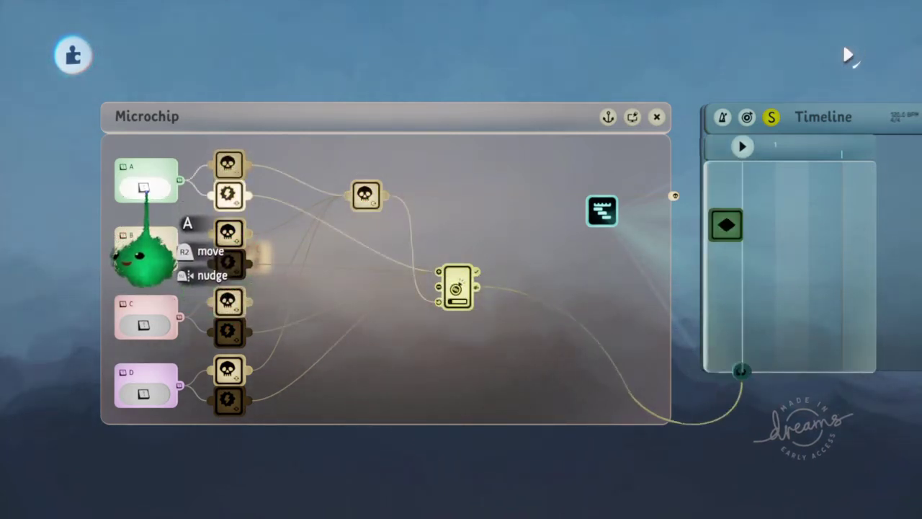
pyautogui.click(145, 188)
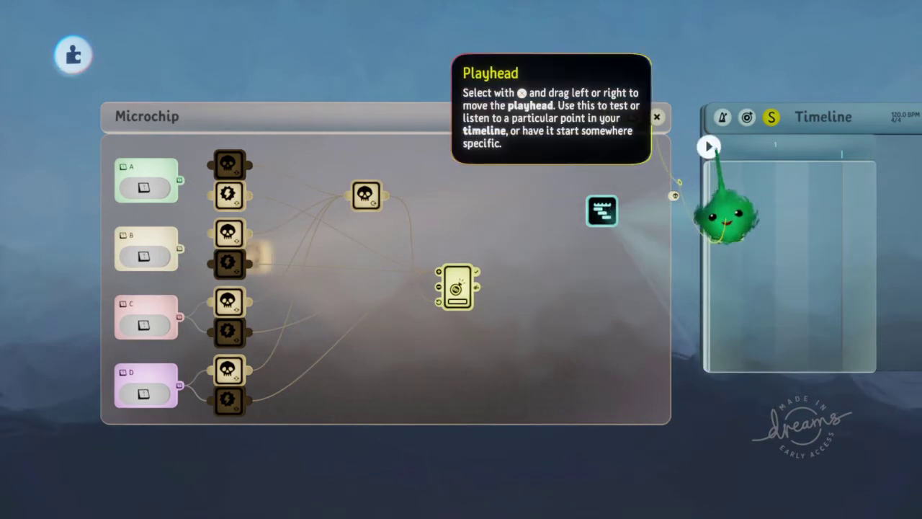
# - Scrub the playhead into the Timeline's second segment and back to the start to compare A's node states
pyautogui.moveTo(709, 147); pyautogui.dragTo(742, 147)
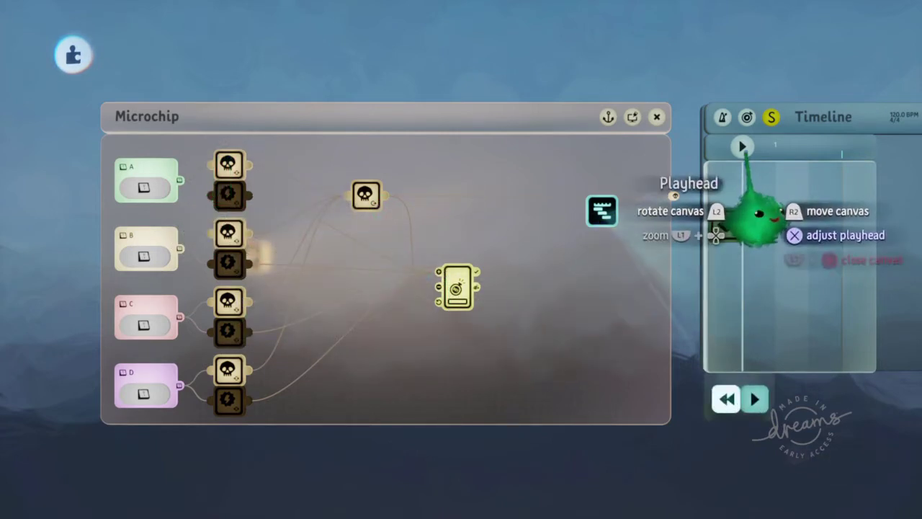
pyautogui.moveTo(743, 151); pyautogui.dragTo(709, 152)
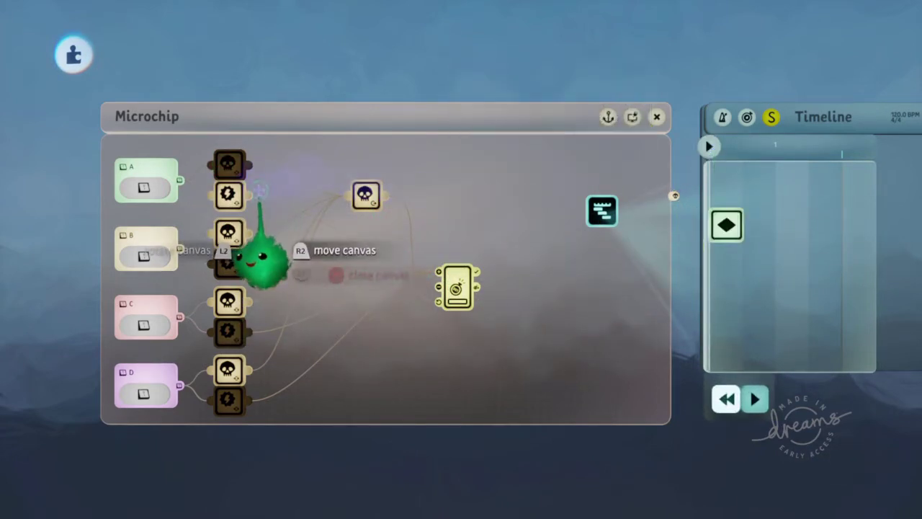
pyautogui.moveTo(710, 148)
pyautogui.mouseDown()
pyautogui.moveTo(745, 148)
pyautogui.moveTo(710, 149)
pyautogui.mouseUp()
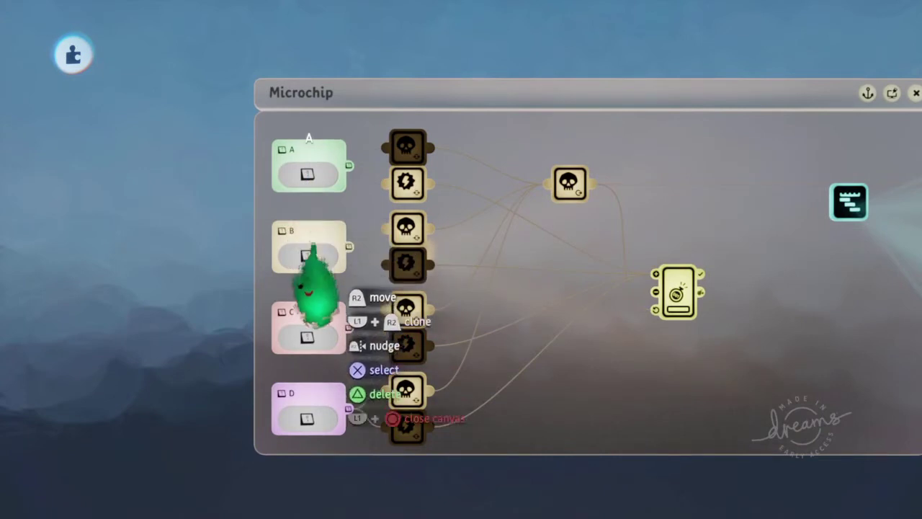
# - Widen the microchip canvas beside the switches and stamp a Signal Manipulator near the Incorrect output node
pyautogui.moveTo(252, 418); pyautogui.dragTo(147, 416)
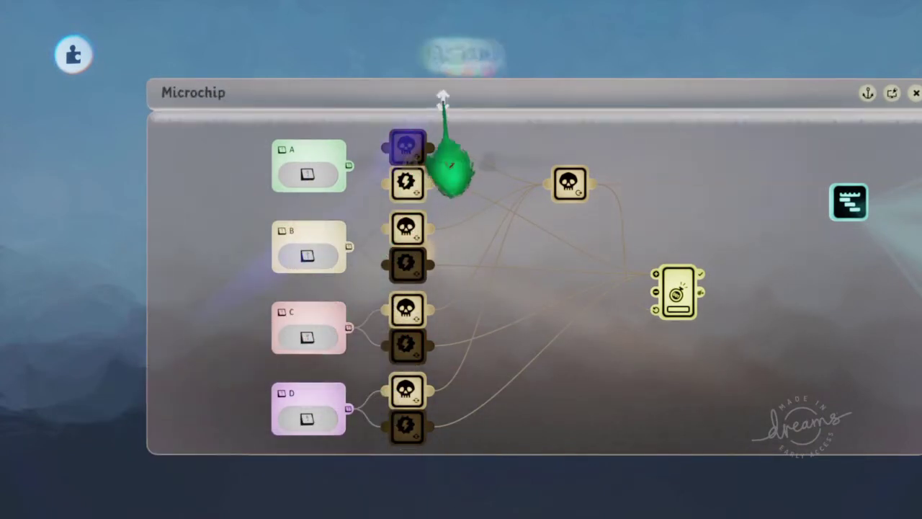
pyautogui.click(461, 56)
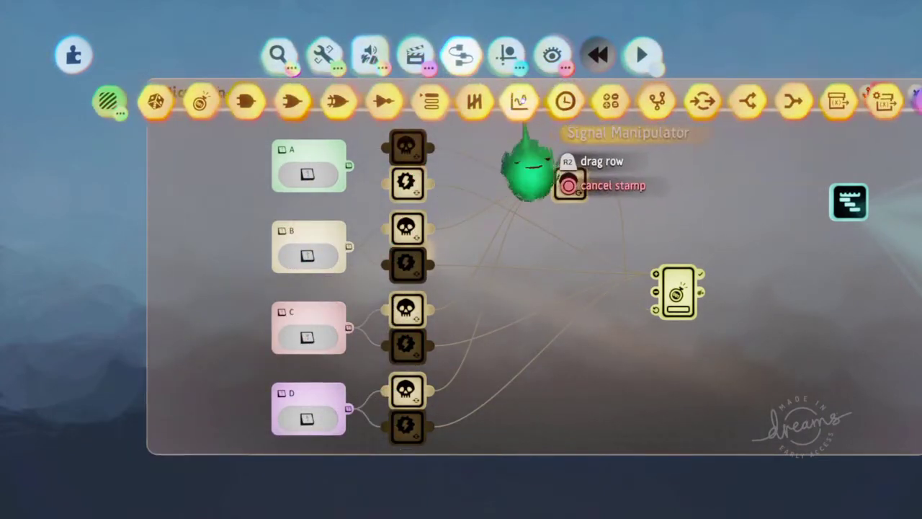
pyautogui.click(525, 128)
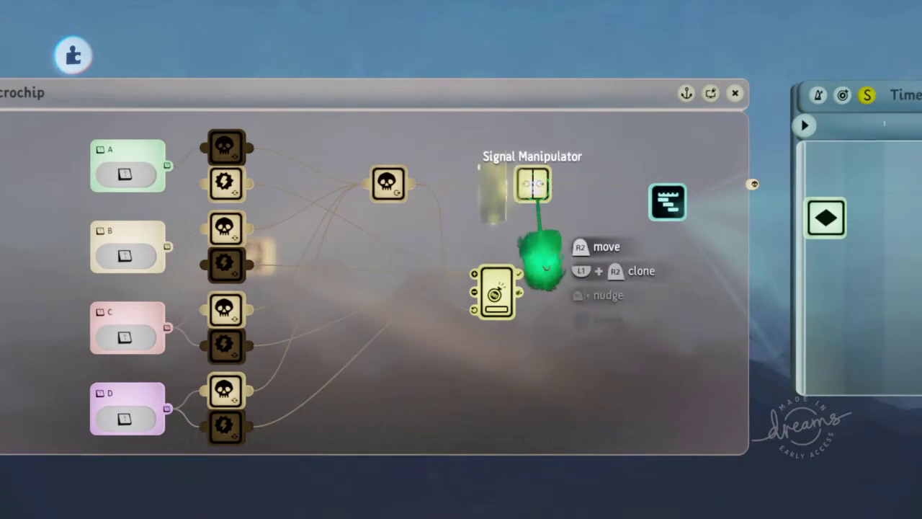
# - Try out the Signal Manipulator's smooth rise and its remap mode with adjusted thresholds
pyautogui.click(533, 183)
pyautogui.moveTo(438, 228); pyautogui.dragTo(485, 344)
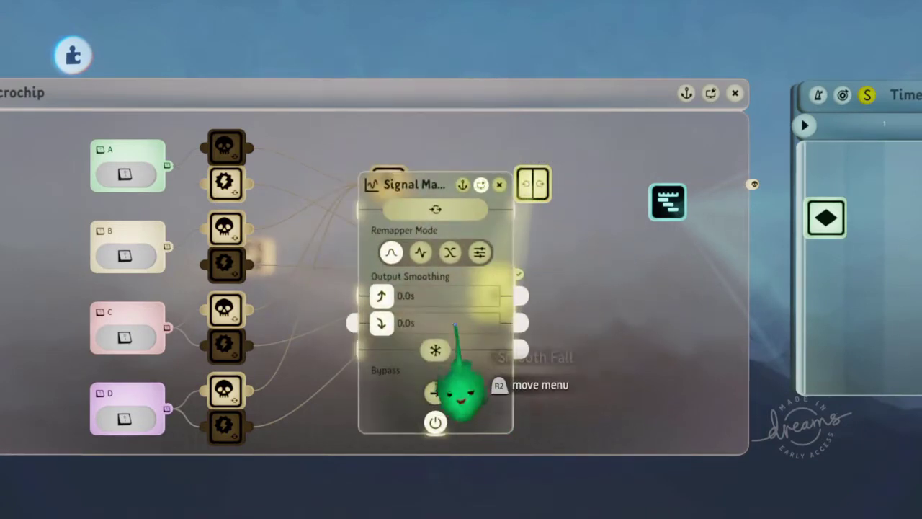
pyautogui.moveTo(462, 378); pyautogui.dragTo(472, 358)
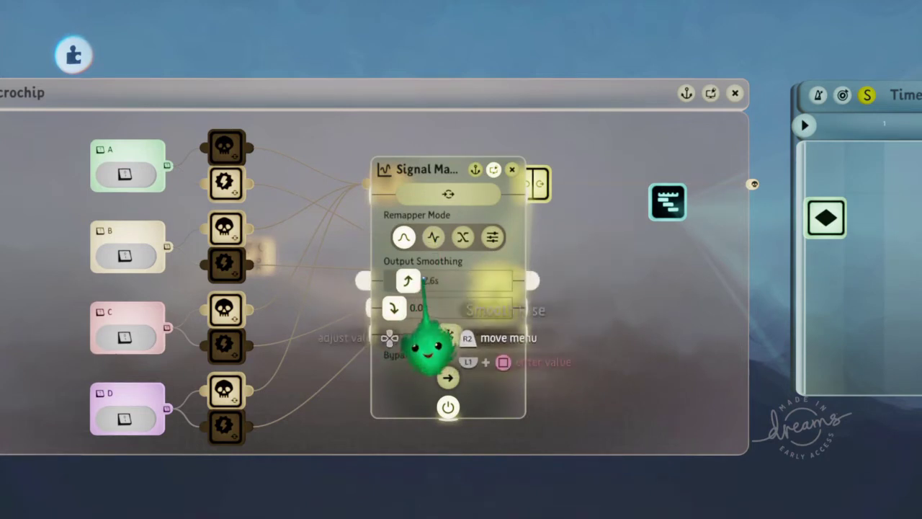
pyautogui.moveTo(411, 281); pyautogui.dragTo(393, 282)
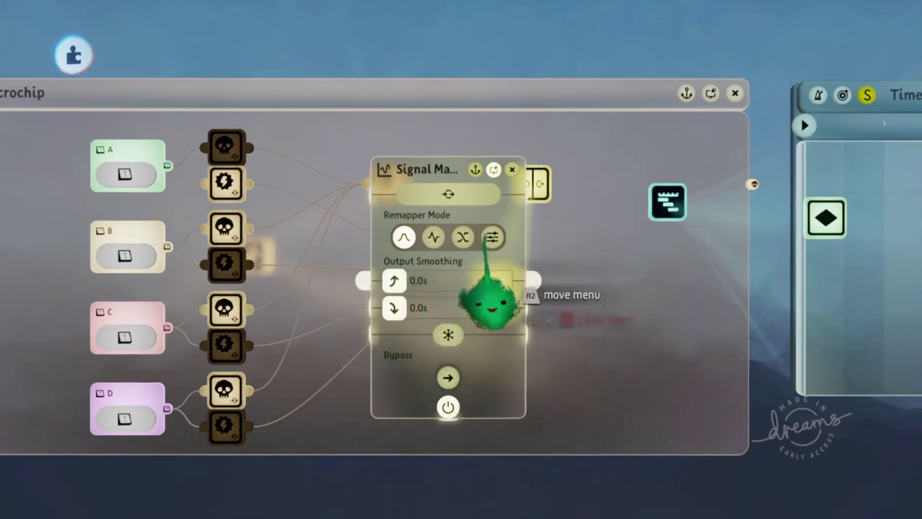
pyautogui.click(492, 237)
pyautogui.moveTo(423, 387)
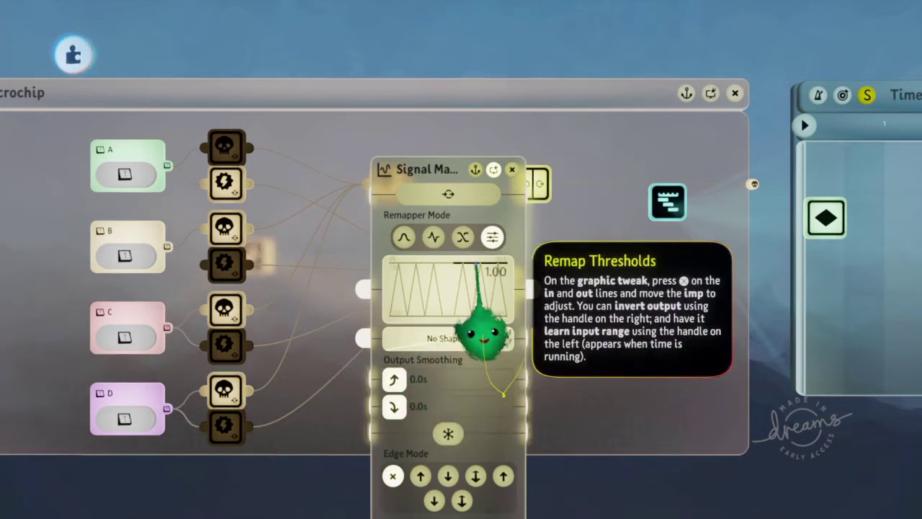
pyautogui.moveTo(482, 335); pyautogui.dragTo(480, 382)
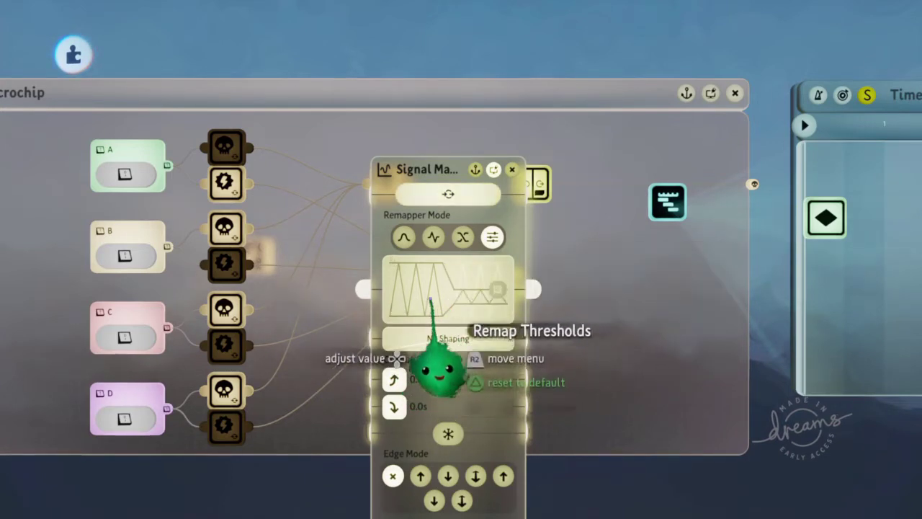
pyautogui.moveTo(459, 369)
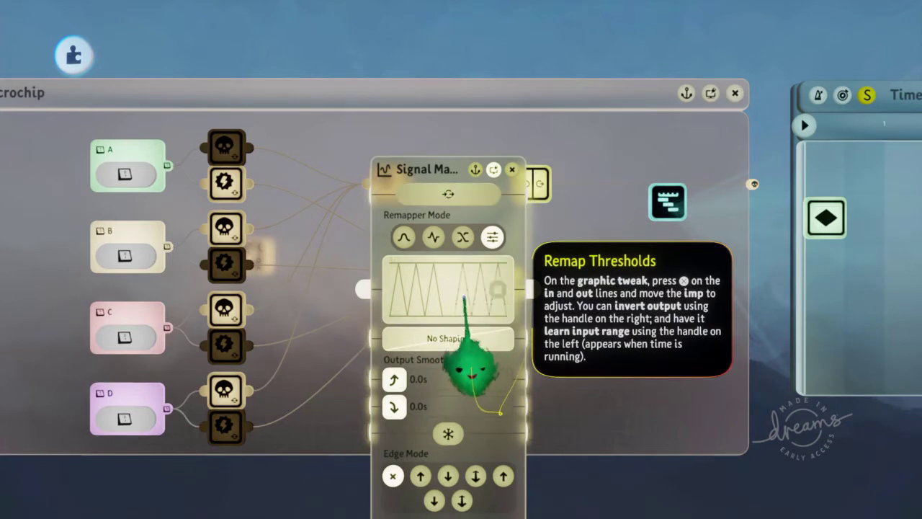
# - Set the Signal Manipulator's remapper mode to pulse and wire it between switch A and its two nodes
pyautogui.click(433, 237)
pyautogui.press('Escape')
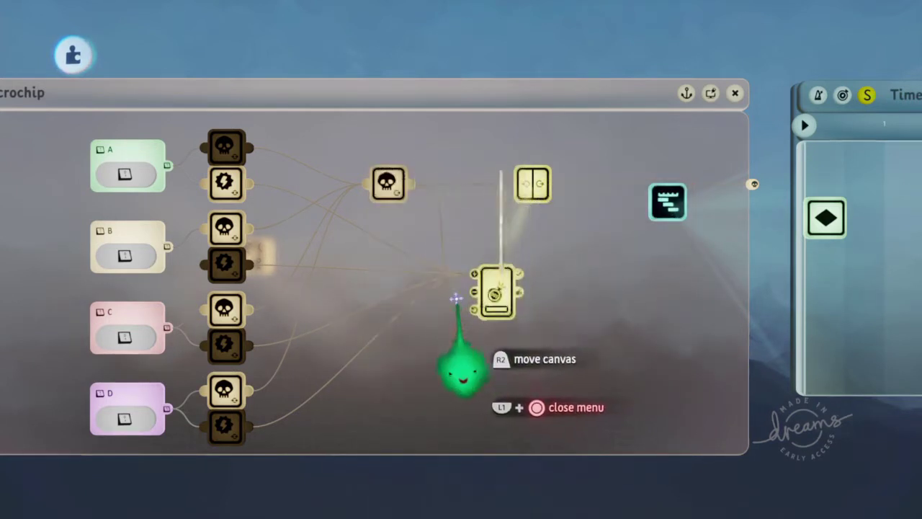
pyautogui.moveTo(523, 251); pyautogui.dragTo(491, 224)
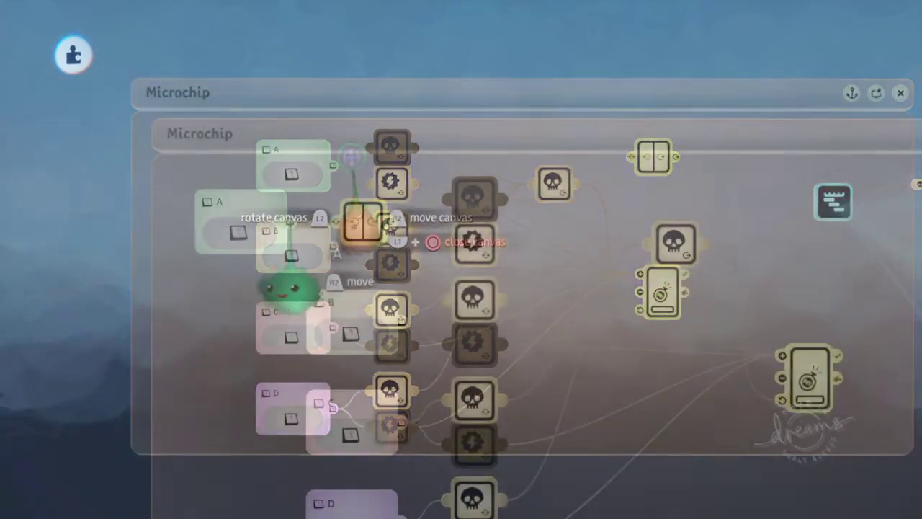
pyautogui.scroll(5, 360, 216)
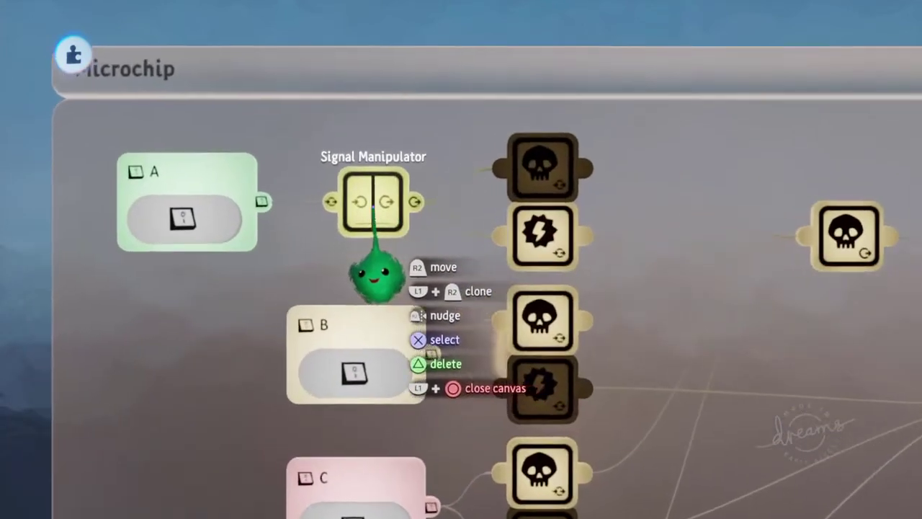
pyautogui.scroll(2, 372, 205)
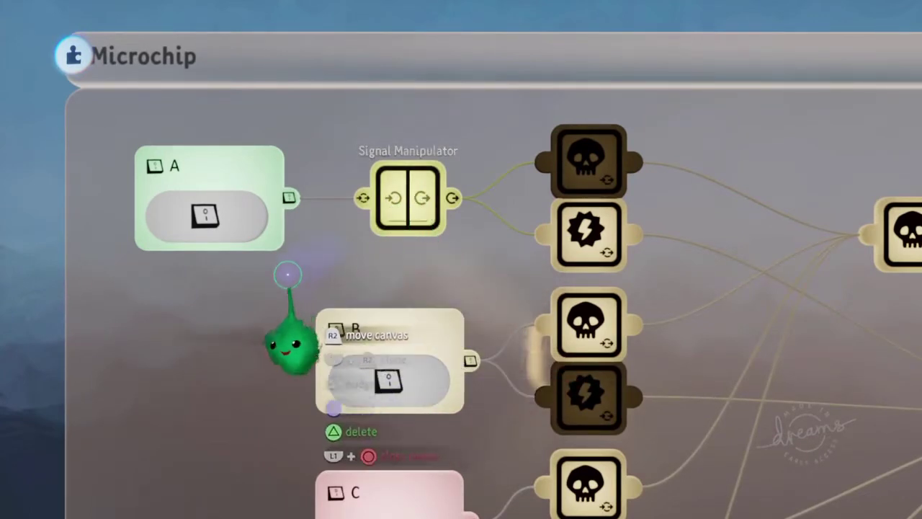
# - Toggle switch A with time running to test the pulse, and follow the wiring to the Counter's Increase Count input
pyautogui.click(205, 214)
pyautogui.click(206, 216)
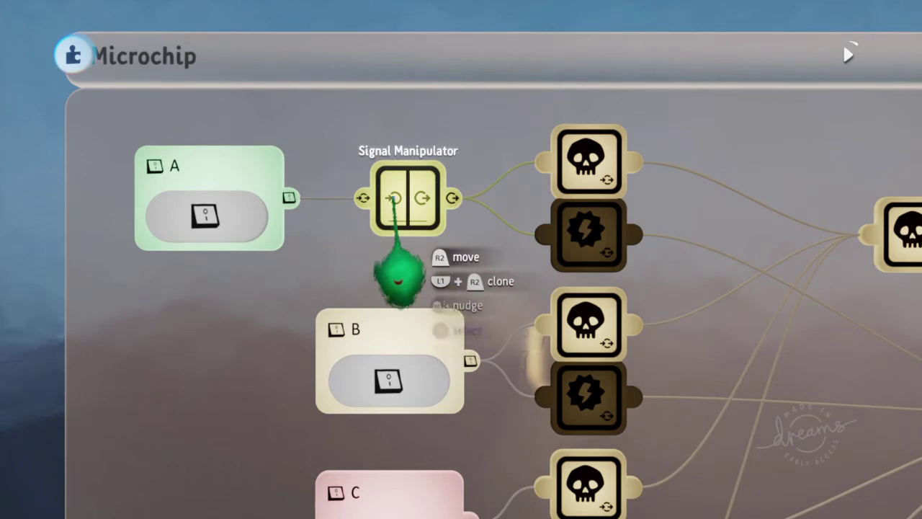
pyautogui.click(205, 216)
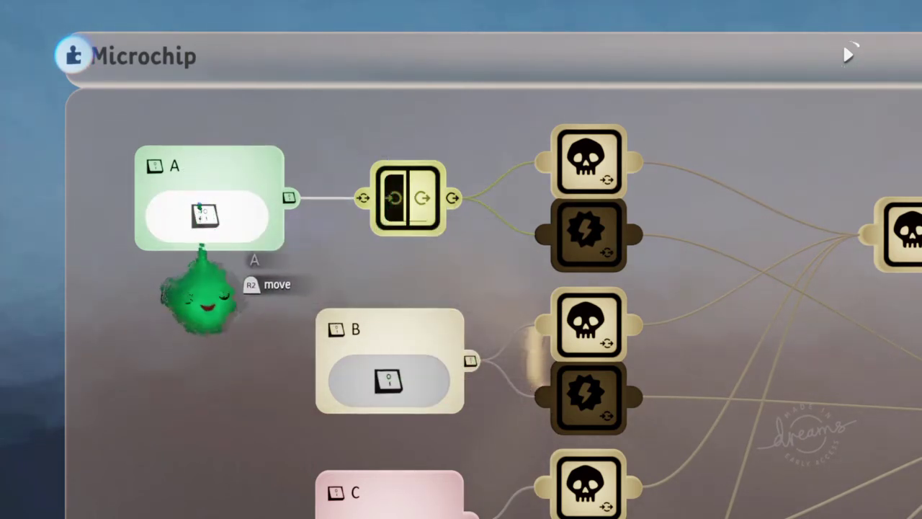
pyautogui.click(204, 217)
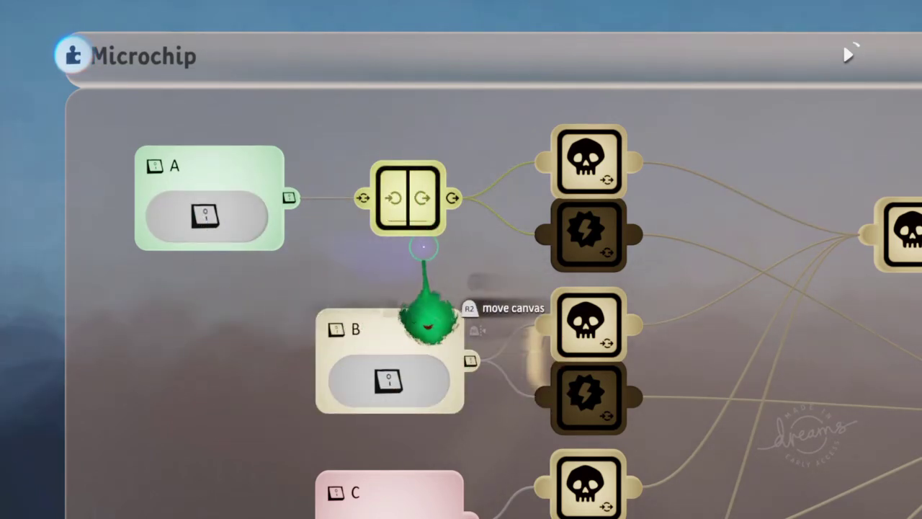
pyautogui.moveTo(508, 240); pyautogui.dragTo(336, 225)
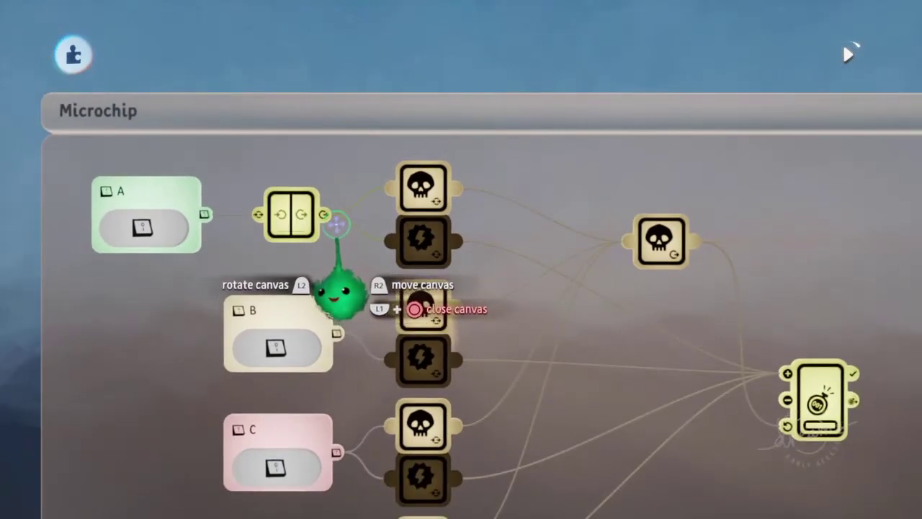
pyautogui.moveTo(526, 249); pyautogui.dragTo(274, 256)
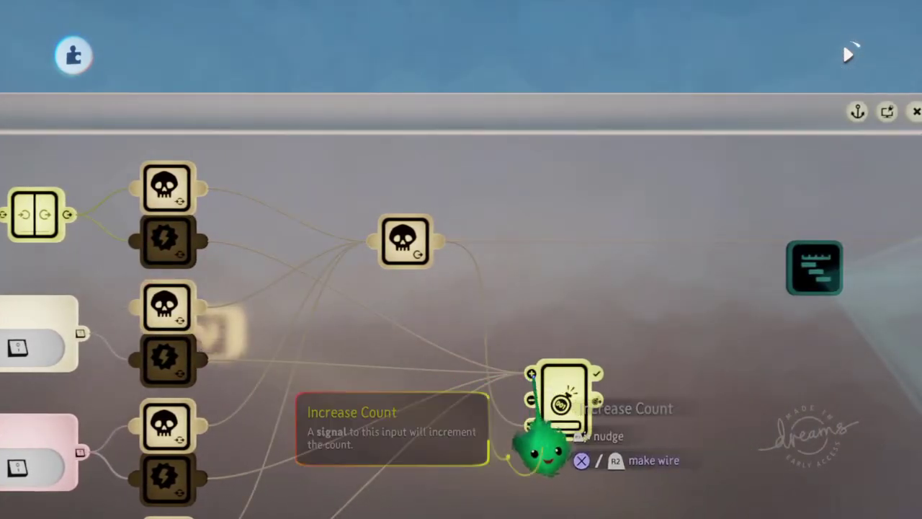
# - Review the wiring around the Counter and the Reset node, and connect the Counter's count output to the Timeline's Playhead
pyautogui.moveTo(560, 425); pyautogui.dragTo(569, 331, button='middle')
pyautogui.moveTo(569, 332); pyautogui.dragTo(495, 329)
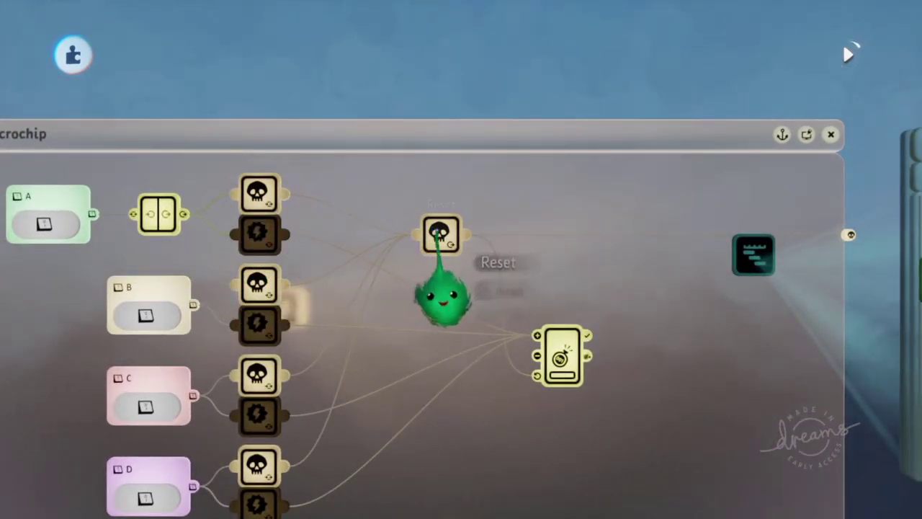
pyautogui.scroll(-3, 570, 349)
pyautogui.scroll(5, 514, 346)
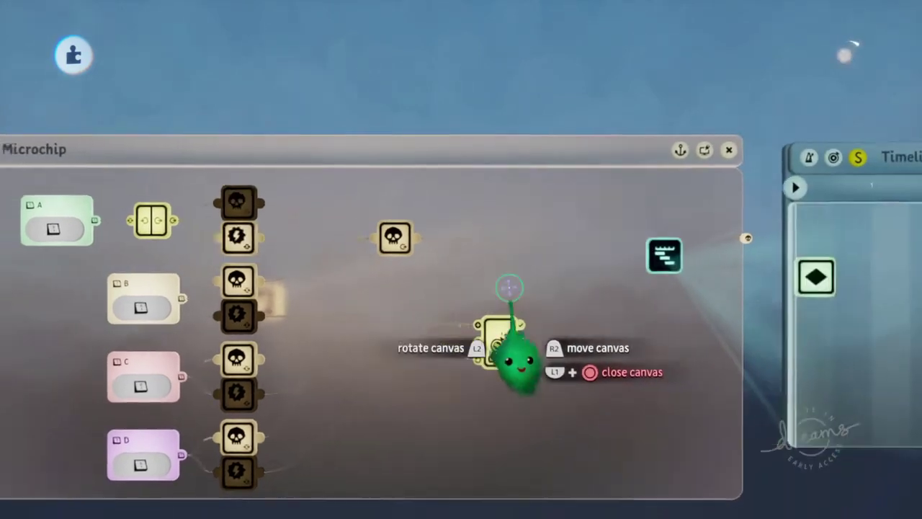
pyautogui.scroll(3, 462, 309)
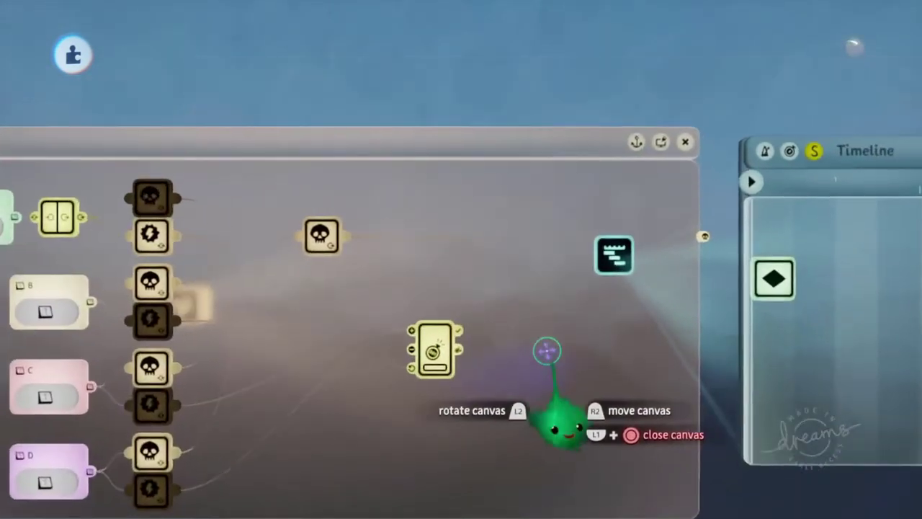
pyautogui.moveTo(493, 359); pyautogui.dragTo(626, 400)
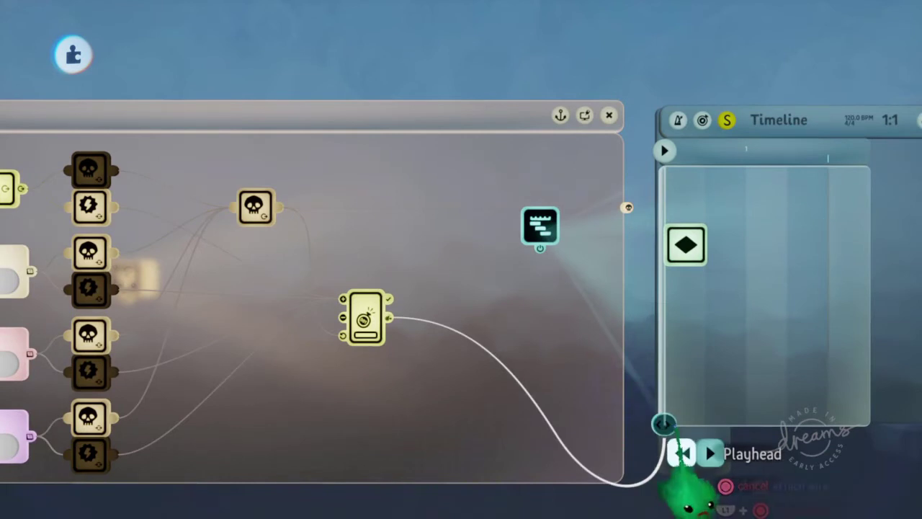
pyautogui.click(664, 425)
# - Toggle switches A and C to test how a correct and an incorrect input move the Timeline's playhead
pyautogui.scroll(-3, 665, 425)
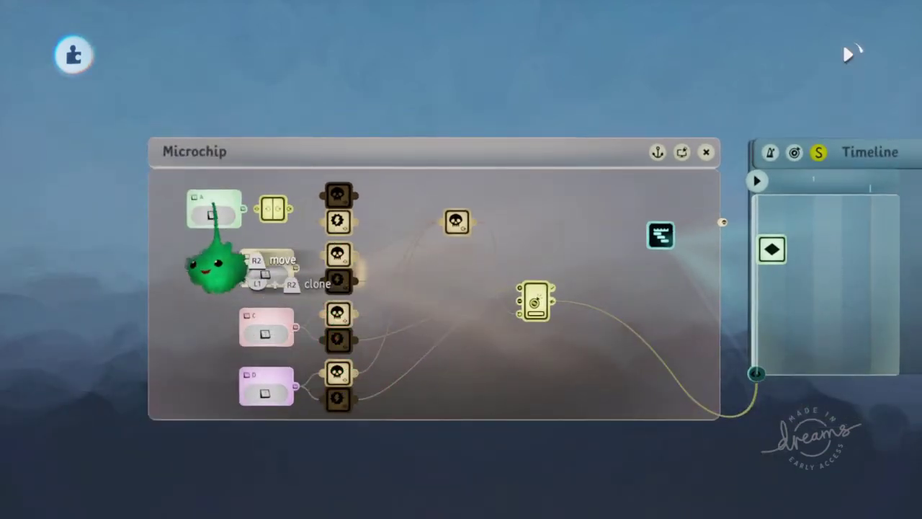
pyautogui.click(211, 216)
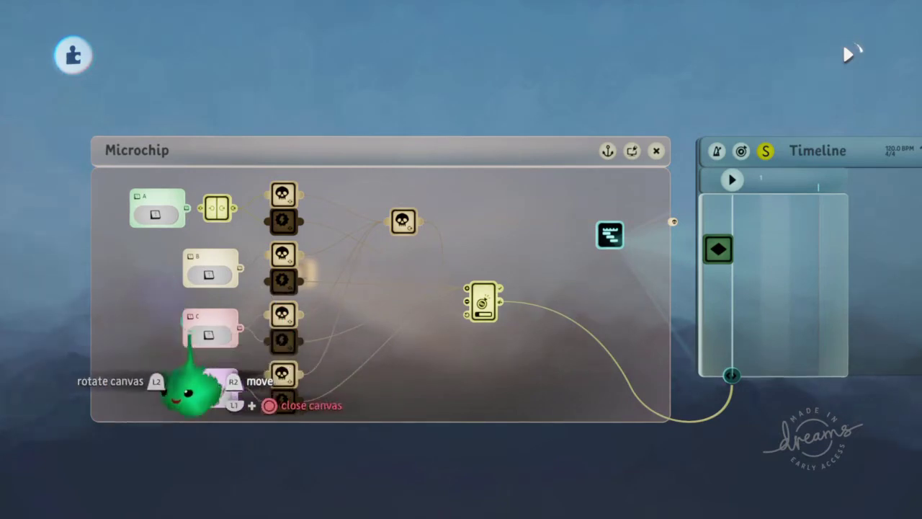
pyautogui.click(208, 335)
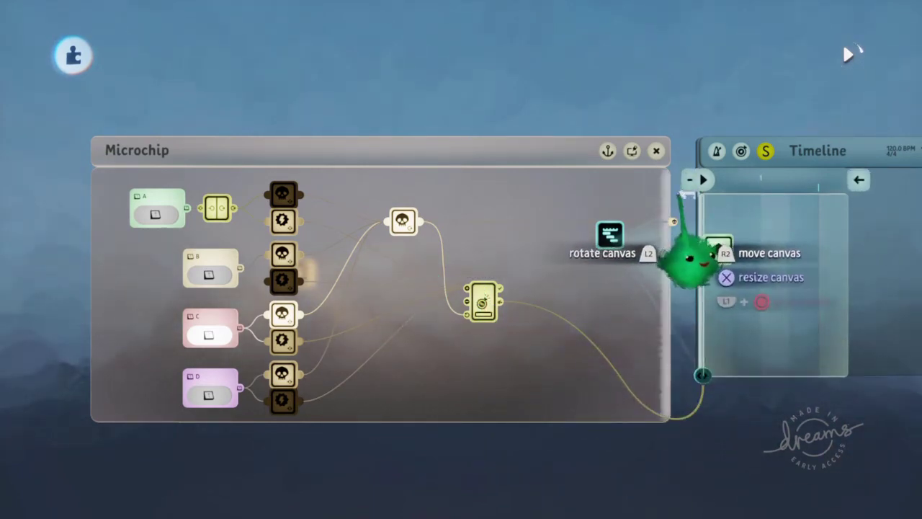
pyautogui.click(209, 335)
# - Give switches B, C and D their own Signal Manipulators between each switch and its two nodes
pyautogui.scroll(4, 317, 328)
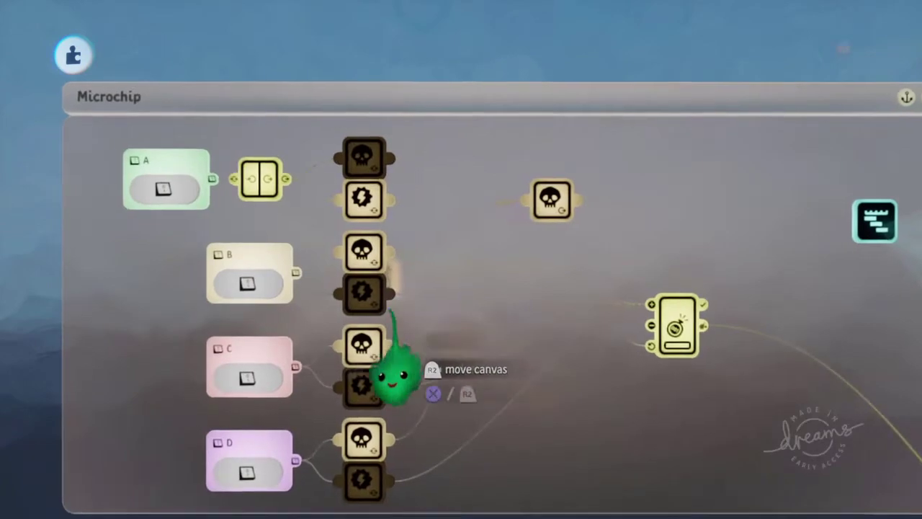
pyautogui.moveTo(330, 184); pyautogui.dragTo(351, 185)
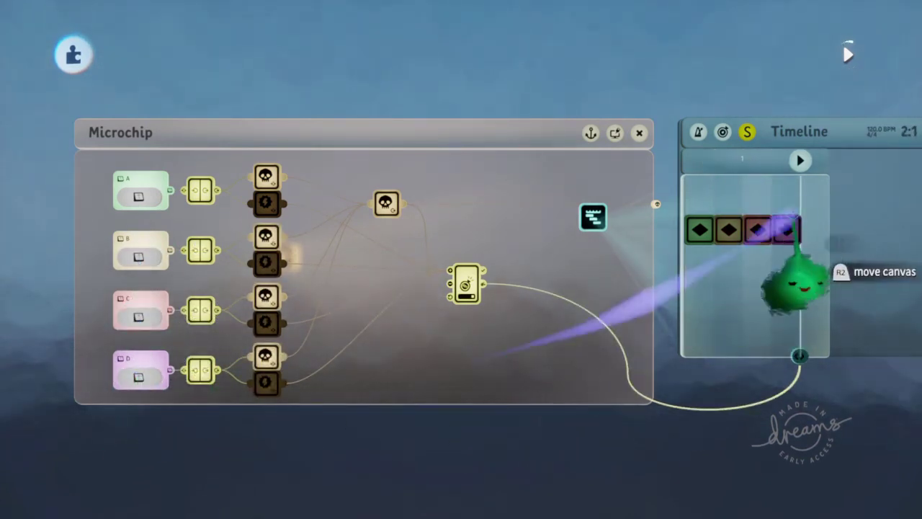
# - Clone the purple keyframe into a fifth slot at the end of the Timeline
pyautogui.hscroll(5, 511, 361)
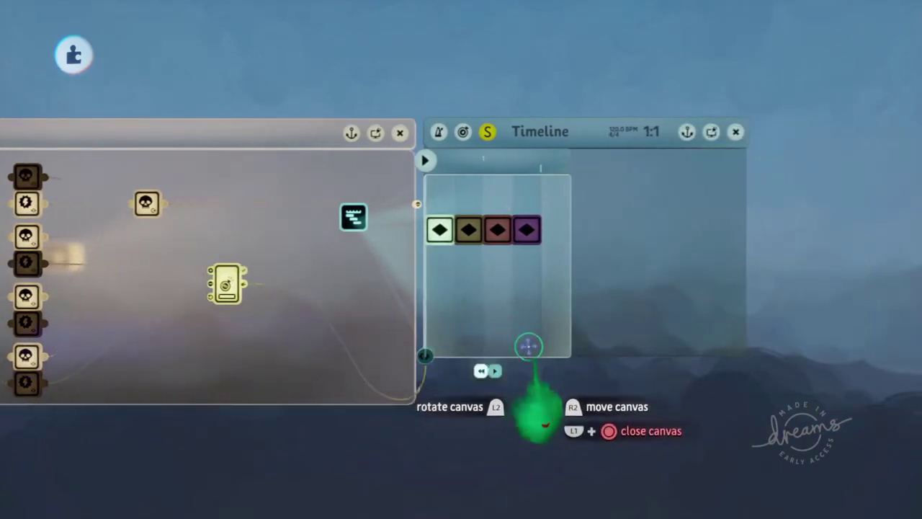
pyautogui.keyDown('alt'); pyautogui.moveTo(515, 230); pyautogui.dragTo(542, 233); pyautogui.keyUp('alt')
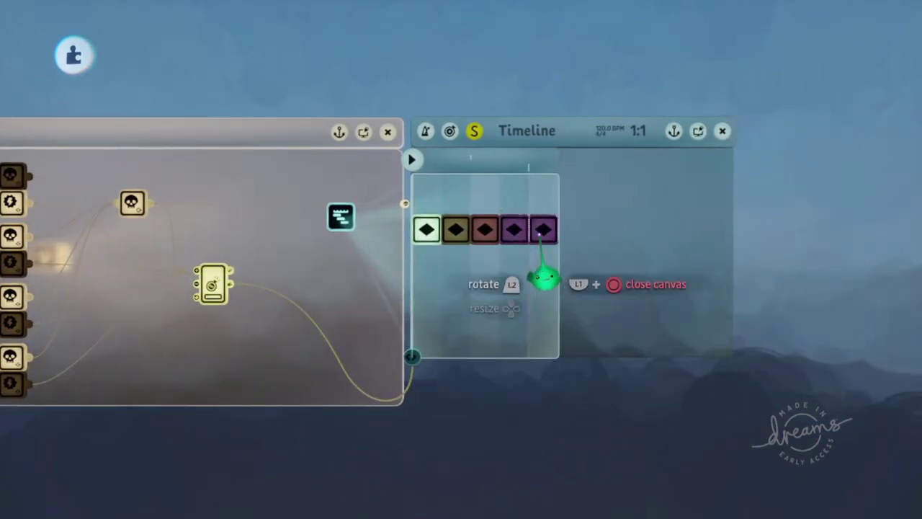
pyautogui.hscroll(-1, 551, 242)
# - Stamp a switch named Complete below the Timeline gadget in the microchip
pyautogui.click(461, 57)
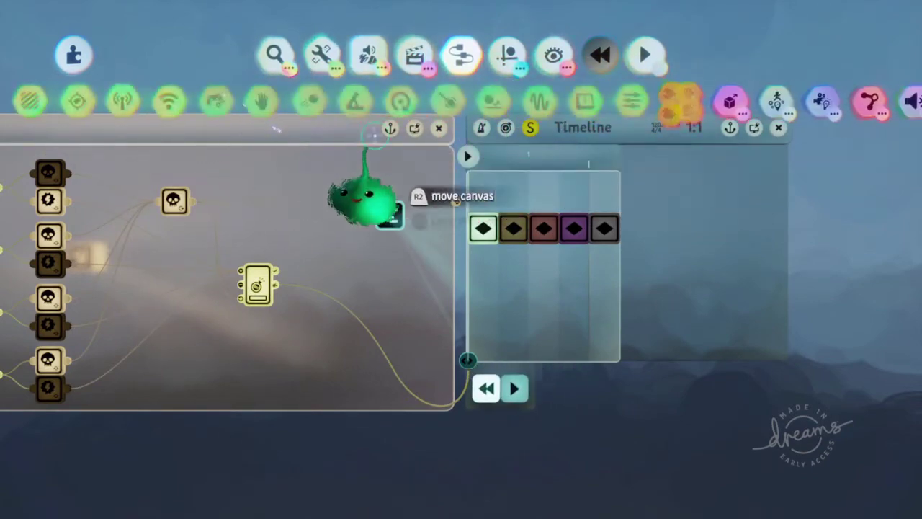
pyautogui.click(586, 101)
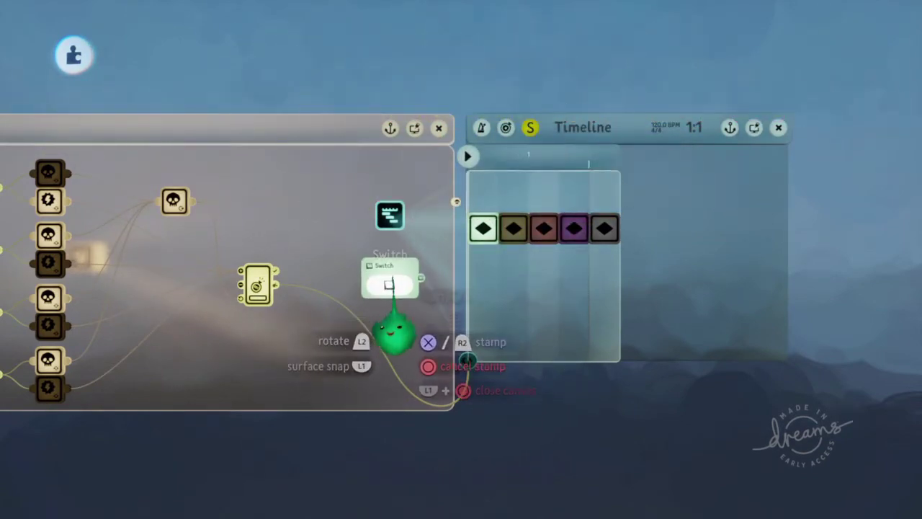
pyautogui.click(389, 337)
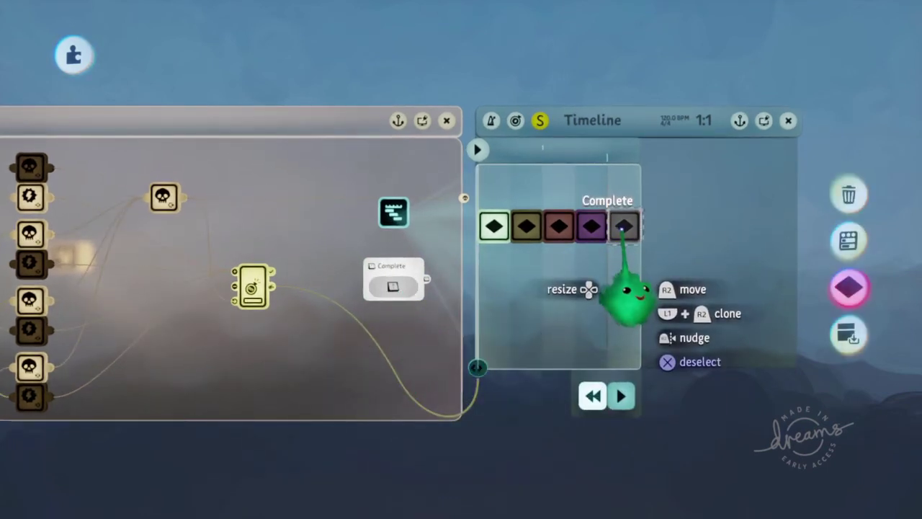
# - Record the Complete switch turned on in the Timeline's final keyframe and end the recording
pyautogui.click(622, 226)
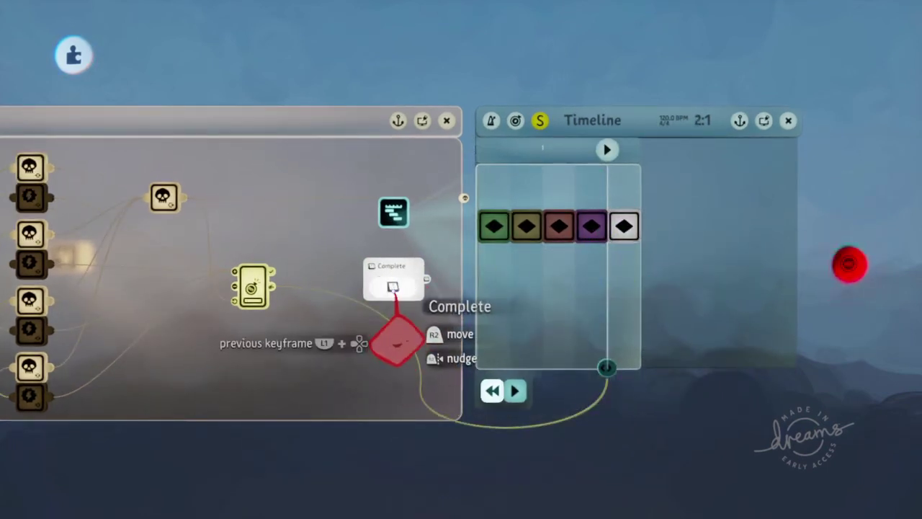
pyautogui.click(393, 287)
pyautogui.click(849, 267)
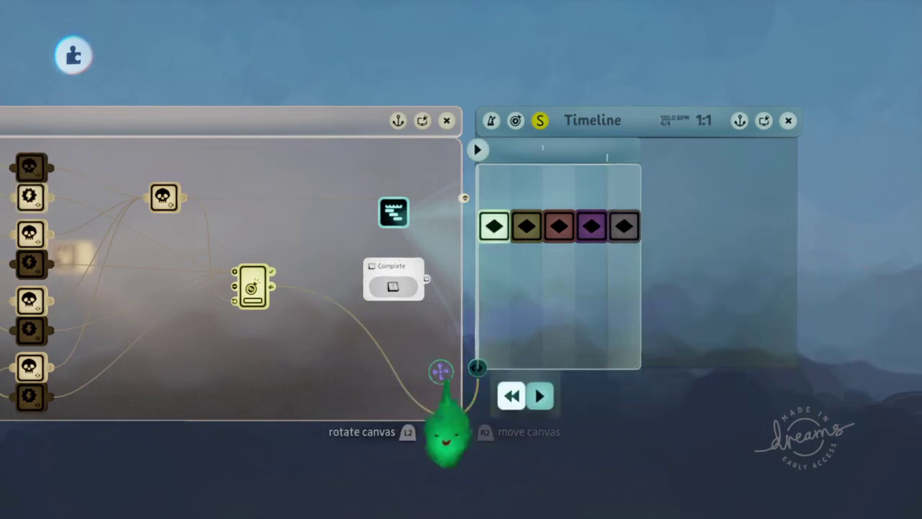
# - Move the Timeline canvas above the microchip and widen the microchip canvas beside the Complete switch
pyautogui.moveTo(591, 315); pyautogui.dragTo(592, 304)
pyautogui.moveTo(586, 360); pyautogui.dragTo(336, 43)
pyautogui.scroll(5, 436, 283)
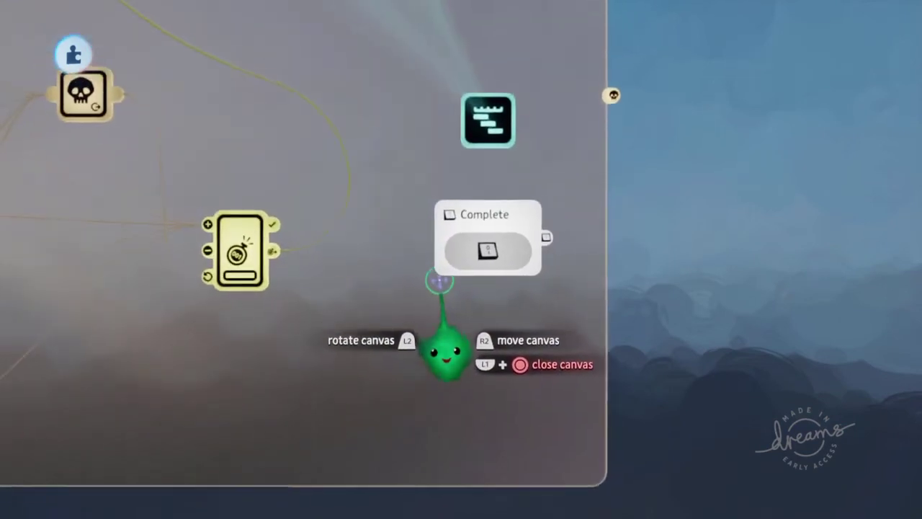
pyautogui.moveTo(600, 268); pyautogui.dragTo(803, 248)
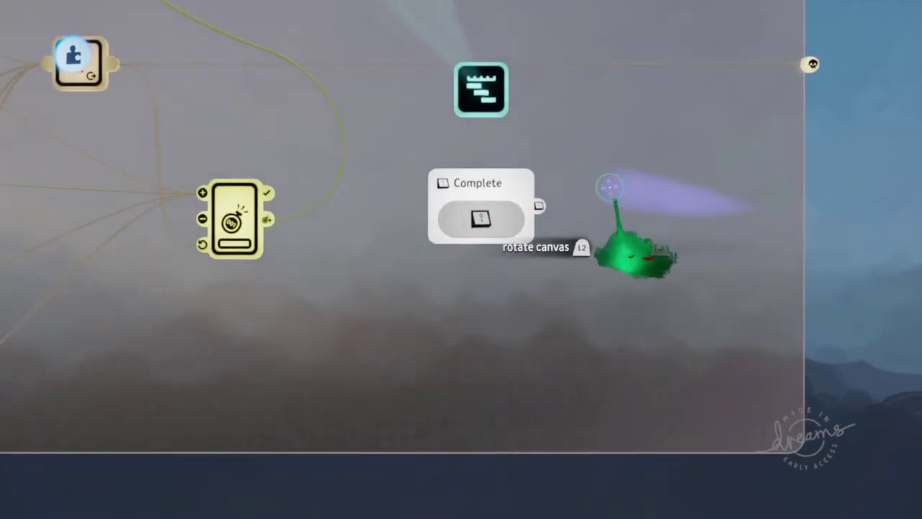
# - Stamp a Signal Manipulator beside the Complete switch, set its remapper mode to pulse and wire the switch into it
pyautogui.click(461, 61)
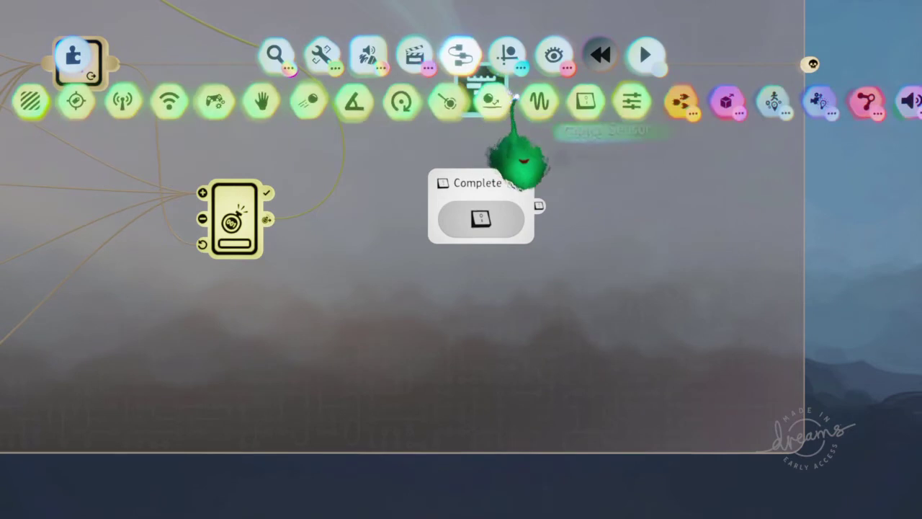
pyautogui.click(681, 98)
pyautogui.click(522, 102)
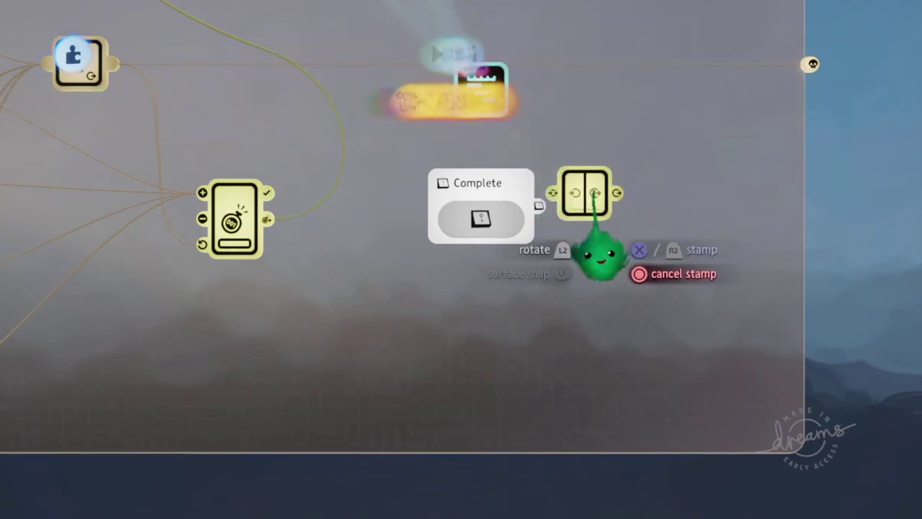
pyautogui.click(611, 222)
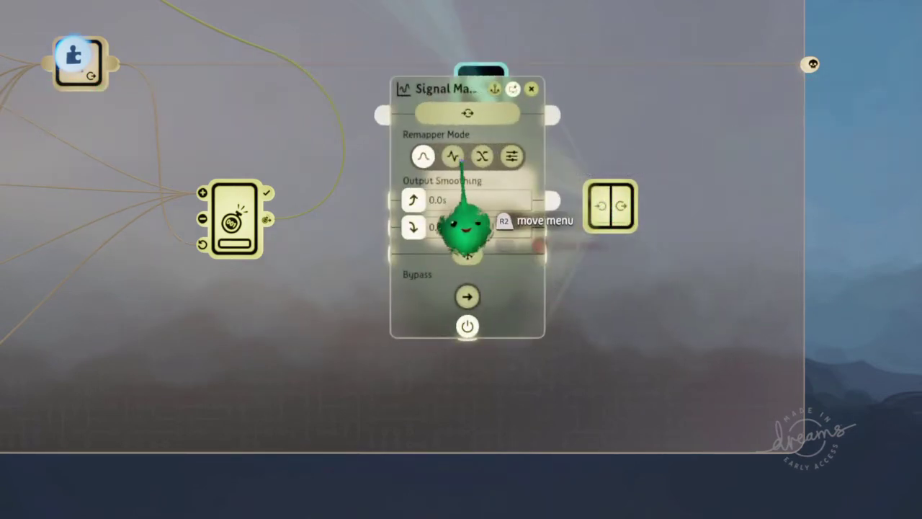
pyautogui.click(457, 157)
pyautogui.press('Escape')
pyautogui.moveTo(708, 206); pyautogui.dragTo(550, 209)
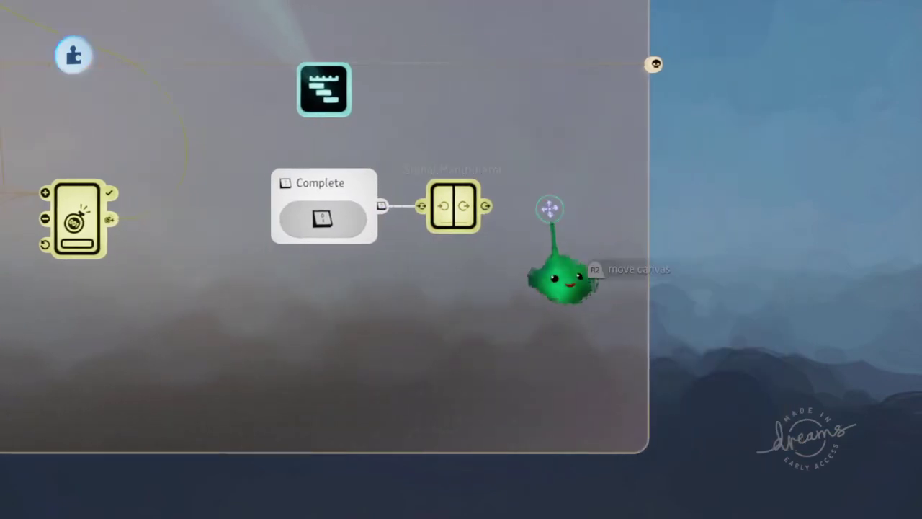
# - Stamp a node with an output port on the microchip's edge and wire the Complete switch's Signal Manipulator into it
pyautogui.press('Tab')
pyautogui.click(709, 102)
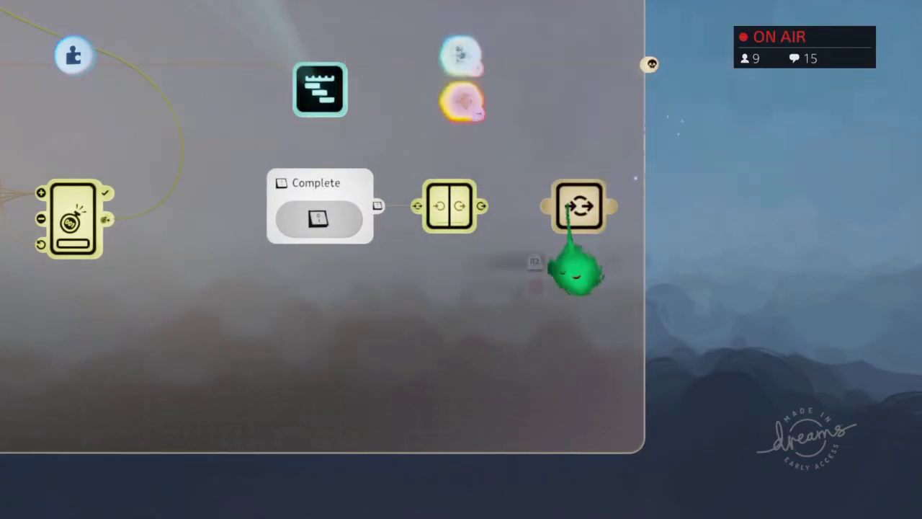
pyautogui.click(548, 278)
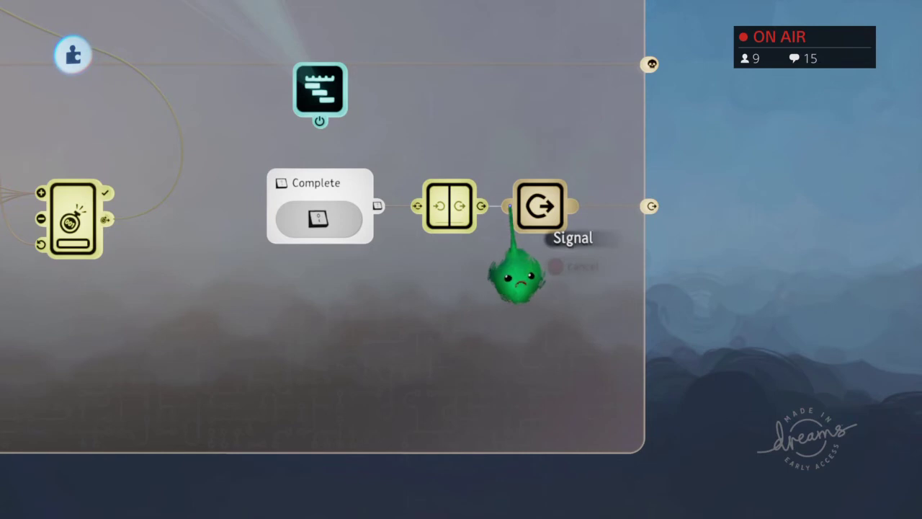
pyautogui.click(510, 206)
# - Give the completion output node the horned-hand custom icon and a white colour
pyautogui.scroll(-5, 520, 244)
pyautogui.hscroll(-2, 515, 263)
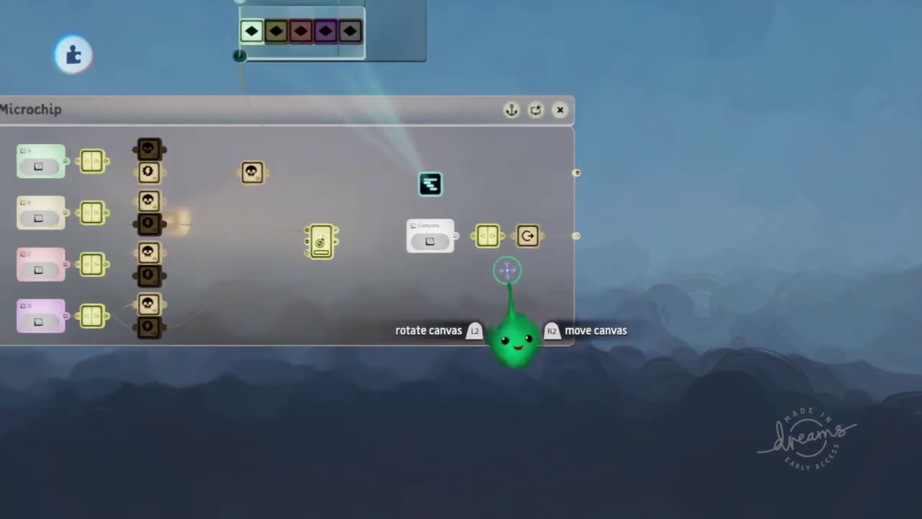
pyautogui.click(532, 309)
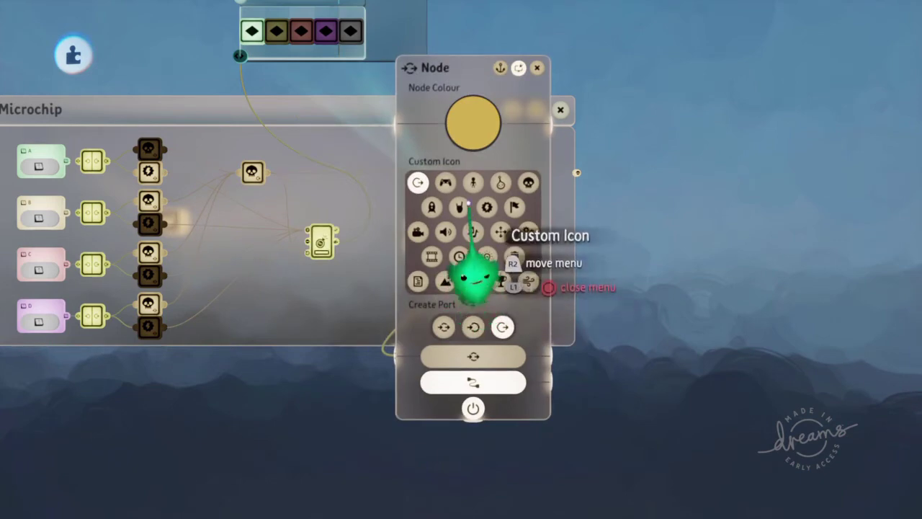
pyautogui.press('Escape')
# - Stamp a new microchip beside switch B inside the main microchip and open its canvas
pyautogui.scroll(-3, 468, 270)
pyautogui.scroll(1, 519, 137)
pyautogui.moveTo(551, 75); pyautogui.dragTo(536, 100)
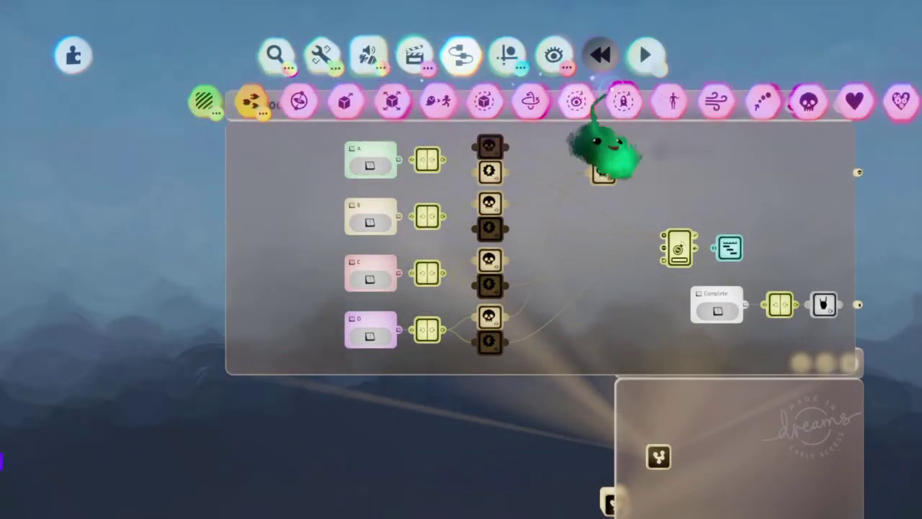
pyautogui.click(319, 102)
pyautogui.click(535, 102)
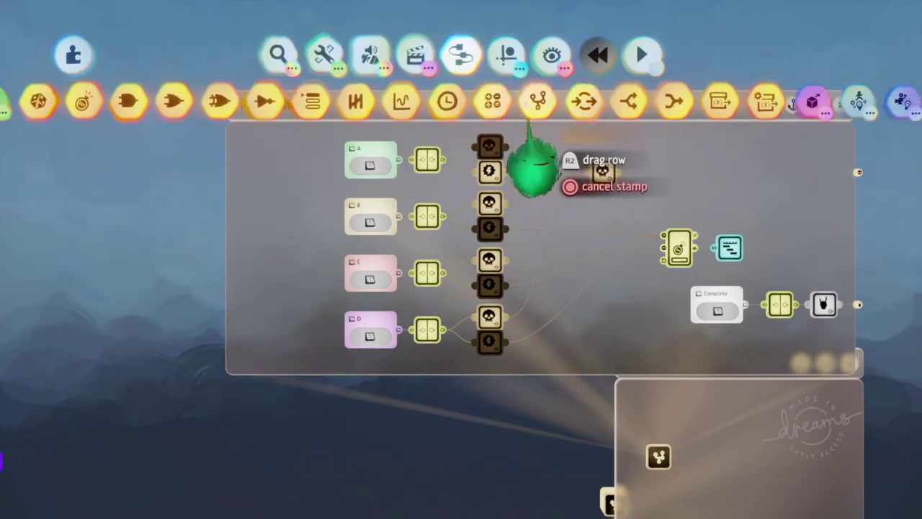
pyautogui.click(295, 216)
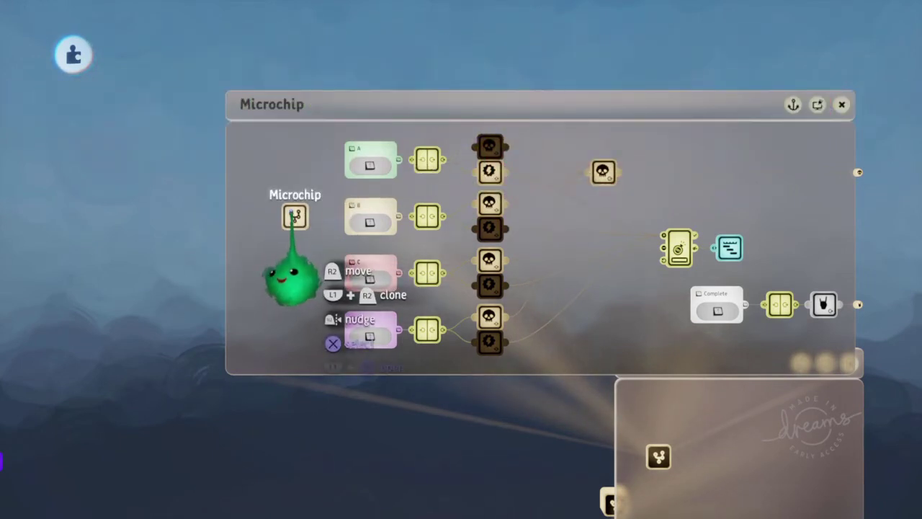
pyautogui.click(291, 214)
# - Clone the green, yellow, red and purple keyframes from the Timeline into the new microchip and switch its power off
pyautogui.click(742, 314)
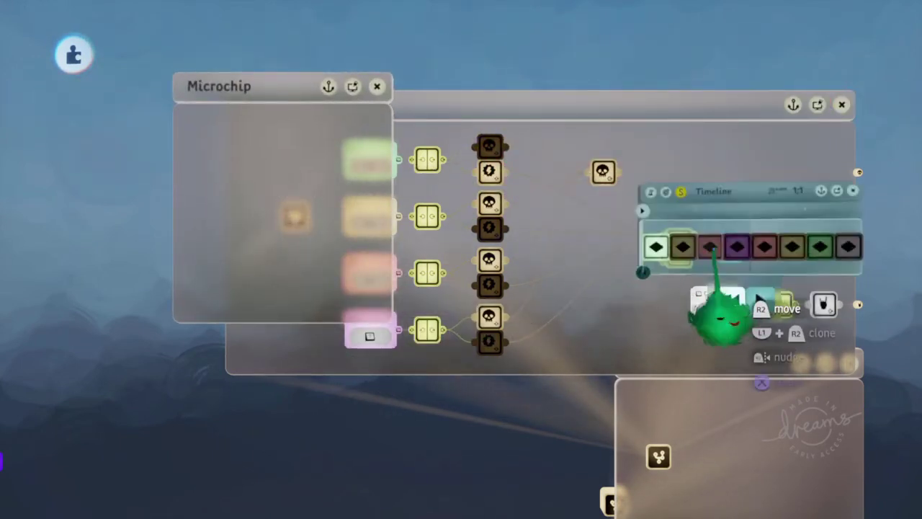
pyautogui.moveTo(651, 247)
pyautogui.mouseDown()
pyautogui.moveTo(232, 180)
pyautogui.moveTo(228, 159)
pyautogui.mouseUp()
pyautogui.moveTo(243, 230); pyautogui.dragTo(234, 205)
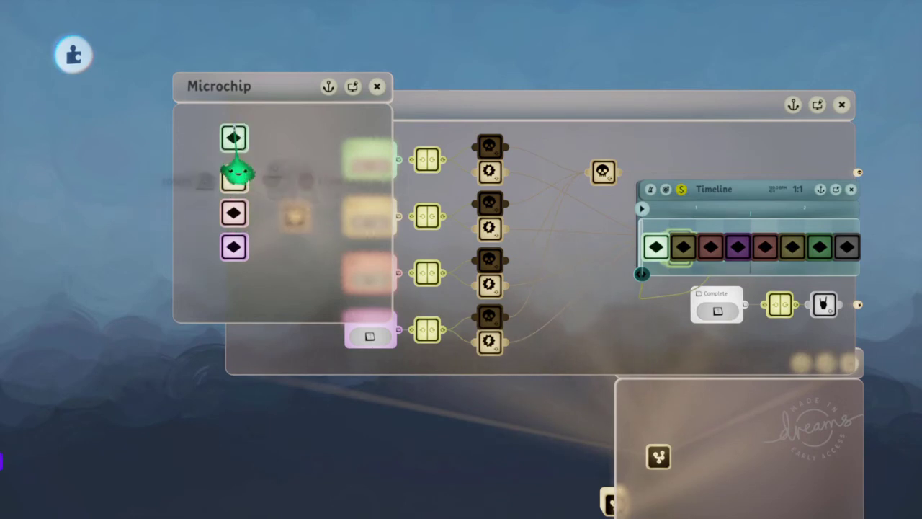
pyautogui.click(294, 219)
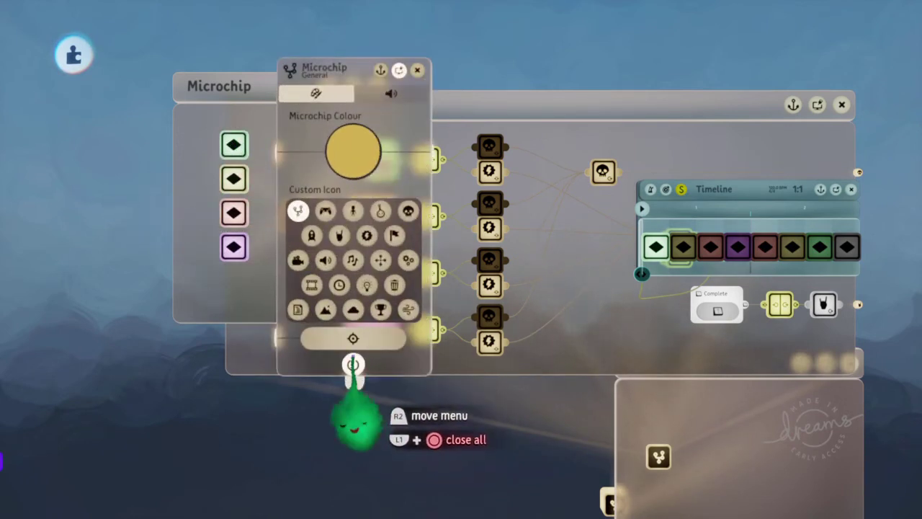
pyautogui.press('Escape')
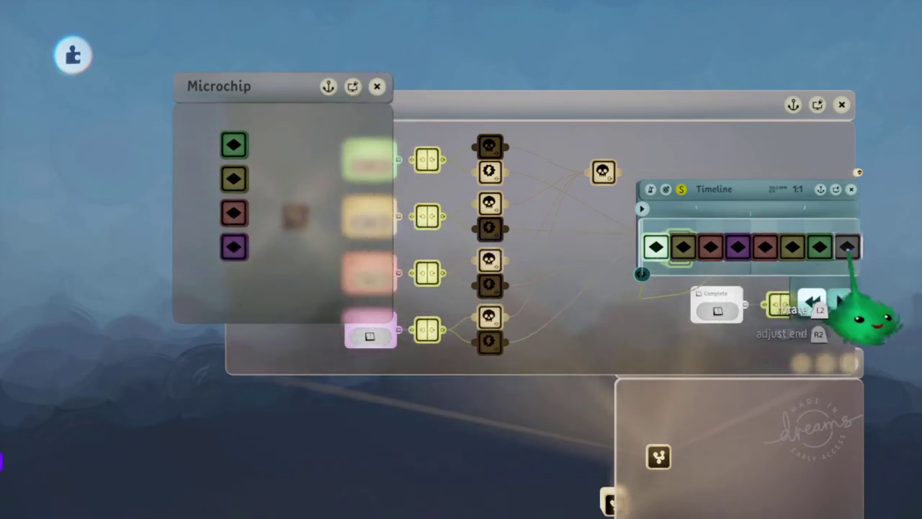
# - Clone the Complete keyframe below the other four, narrow the new microchip's canvas and place it beside the main microchip
pyautogui.moveTo(233, 284); pyautogui.dragTo(234, 290)
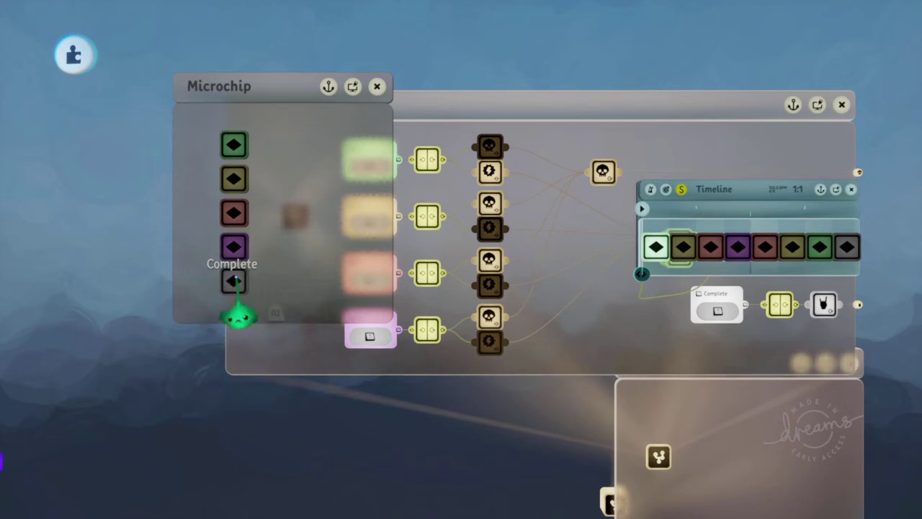
pyautogui.moveTo(308, 249); pyautogui.dragTo(259, 269)
pyautogui.moveTo(340, 256); pyautogui.dragTo(191, 263)
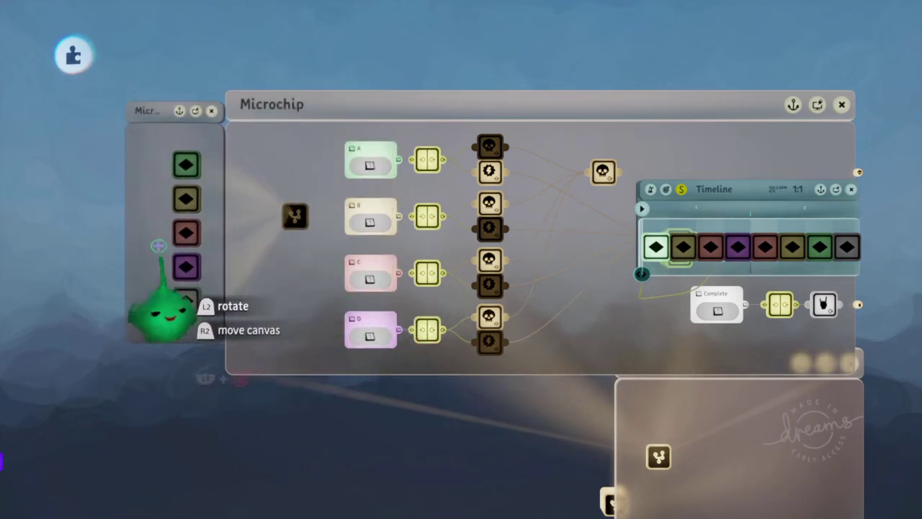
# - Narrow the spare-keyframe microchip's canvas, place it inside the main microchip beside switches A to D, anchor it there and close it
pyautogui.moveTo(158, 245); pyautogui.dragTo(294, 313)
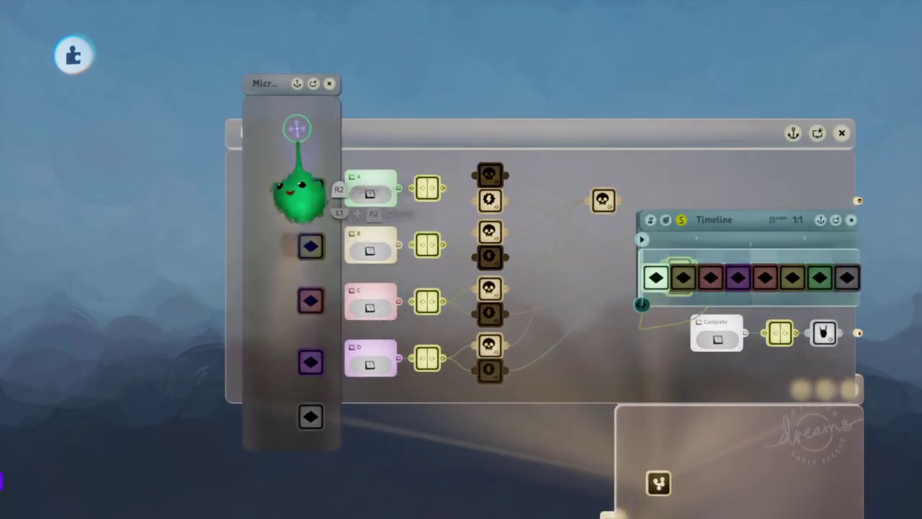
pyautogui.moveTo(294, 84); pyautogui.dragTo(294, 160)
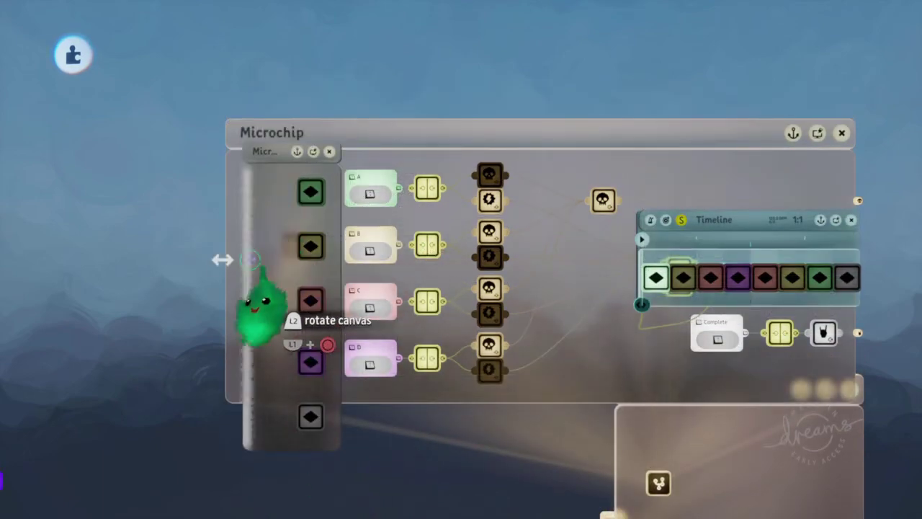
pyautogui.scroll(-2, 323, 337)
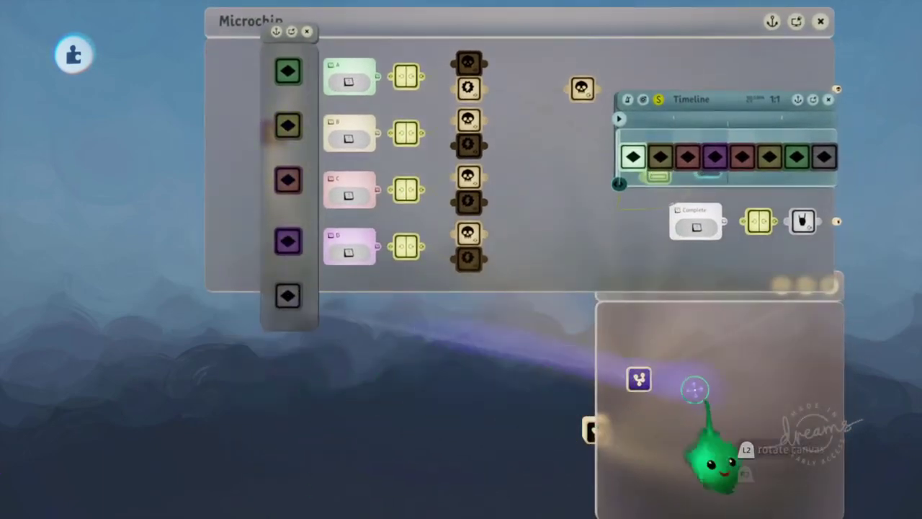
pyautogui.hscroll(1, 688, 169)
pyautogui.moveTo(663, 189); pyautogui.dragTo(669, 277)
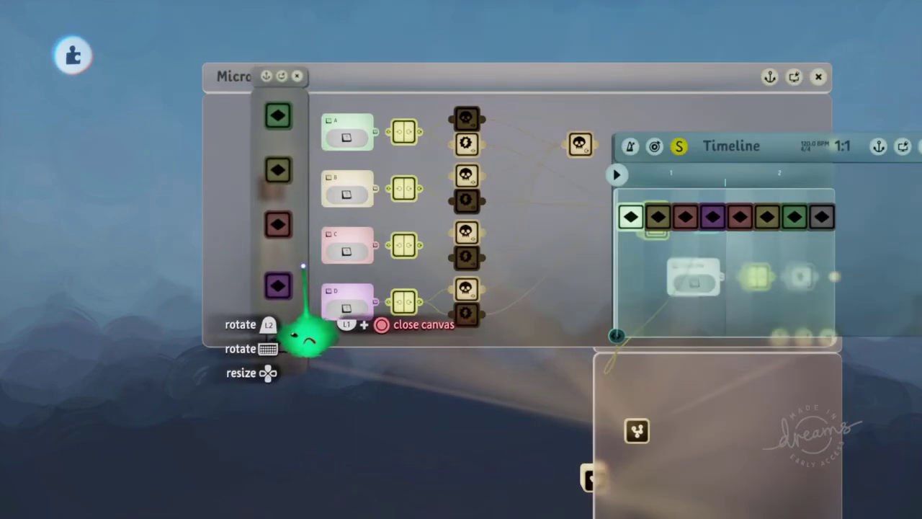
pyautogui.moveTo(311, 284); pyautogui.dragTo(310, 286)
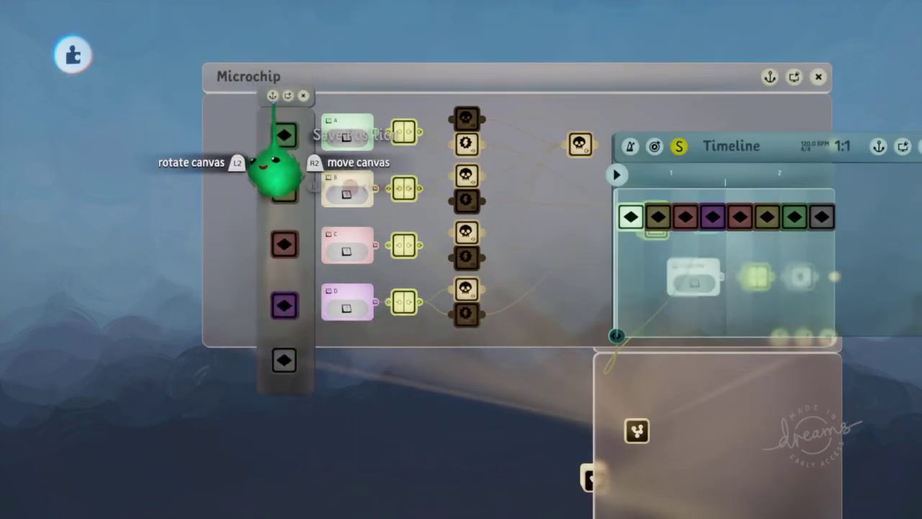
pyautogui.click(272, 96)
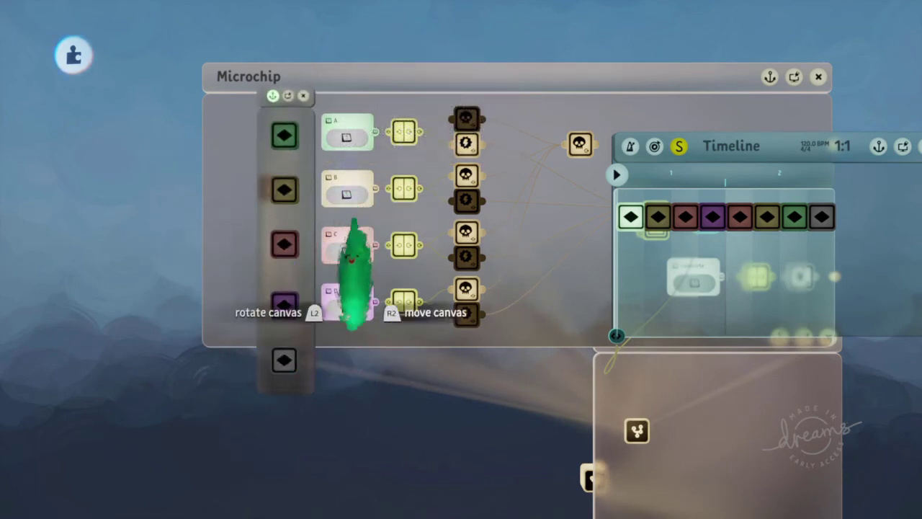
pyautogui.press('Escape')
# - Shorten the Timeline canvas to one row of keyframes and anchor it above the main microchip
pyautogui.hscroll(5, 296, 330)
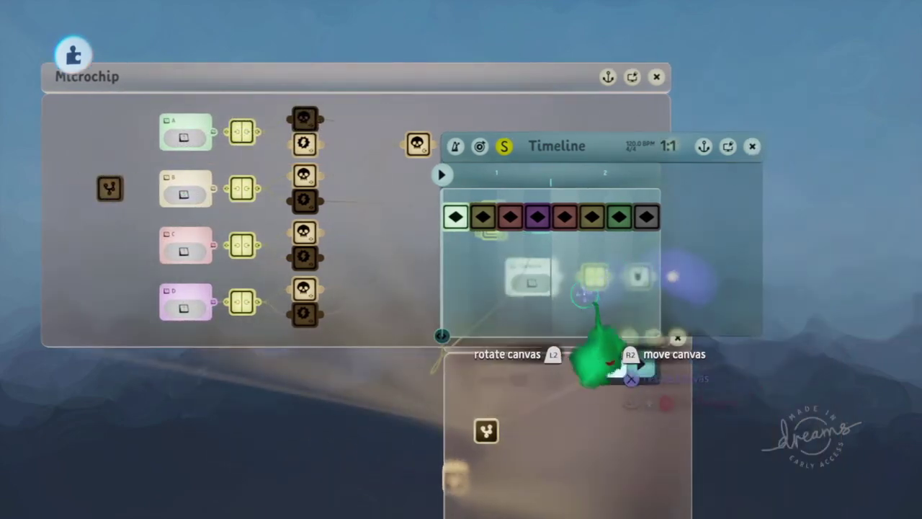
pyautogui.moveTo(591, 354)
pyautogui.moveTo(591, 334); pyautogui.dragTo(587, 244)
pyautogui.moveTo(580, 160); pyautogui.dragTo(435, 73)
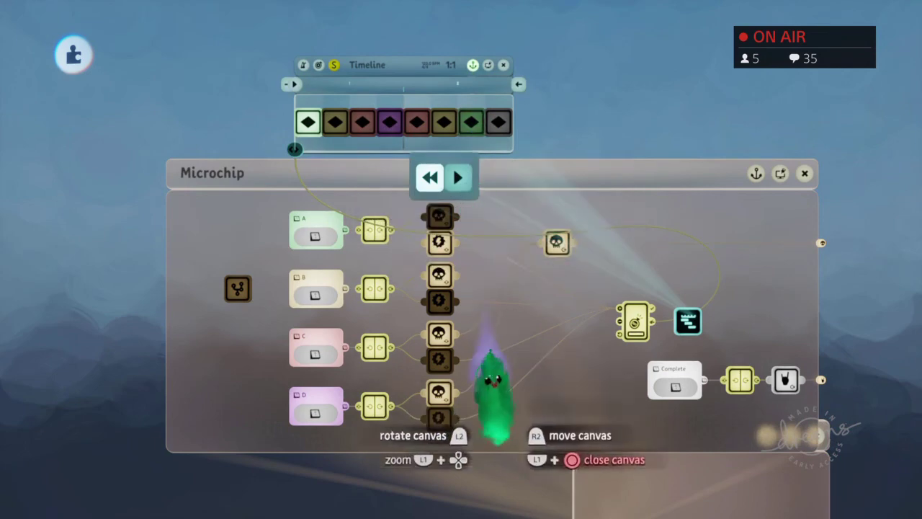
# - Reopen the Timeline and spare-keyframe canvases from their gadgets in the main microchip to check their anchored placement
pyautogui.moveTo(490, 381); pyautogui.dragTo(453, 206)
pyautogui.click(659, 264)
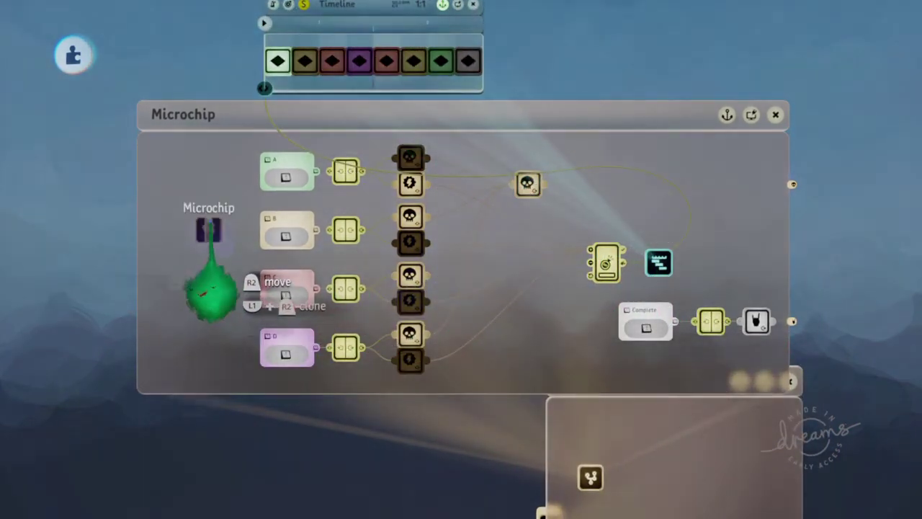
pyautogui.click(209, 230)
pyautogui.scroll(-3, 385, 342)
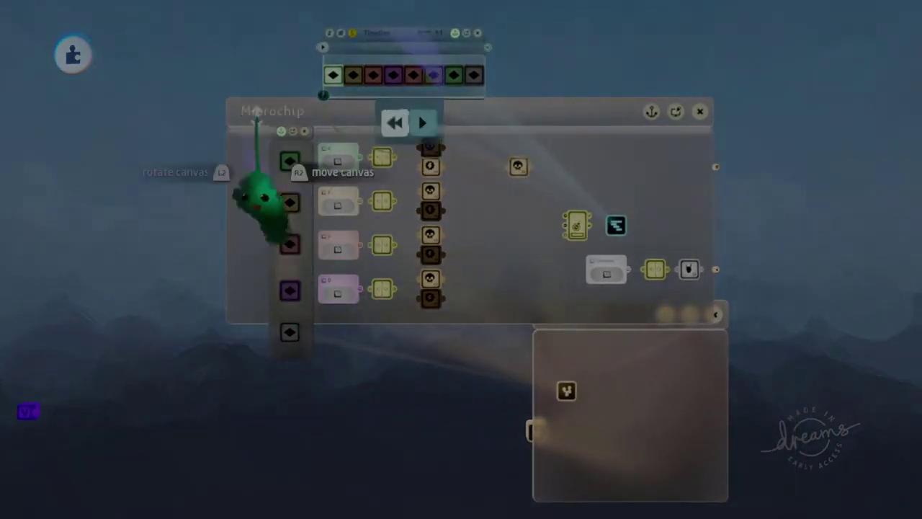